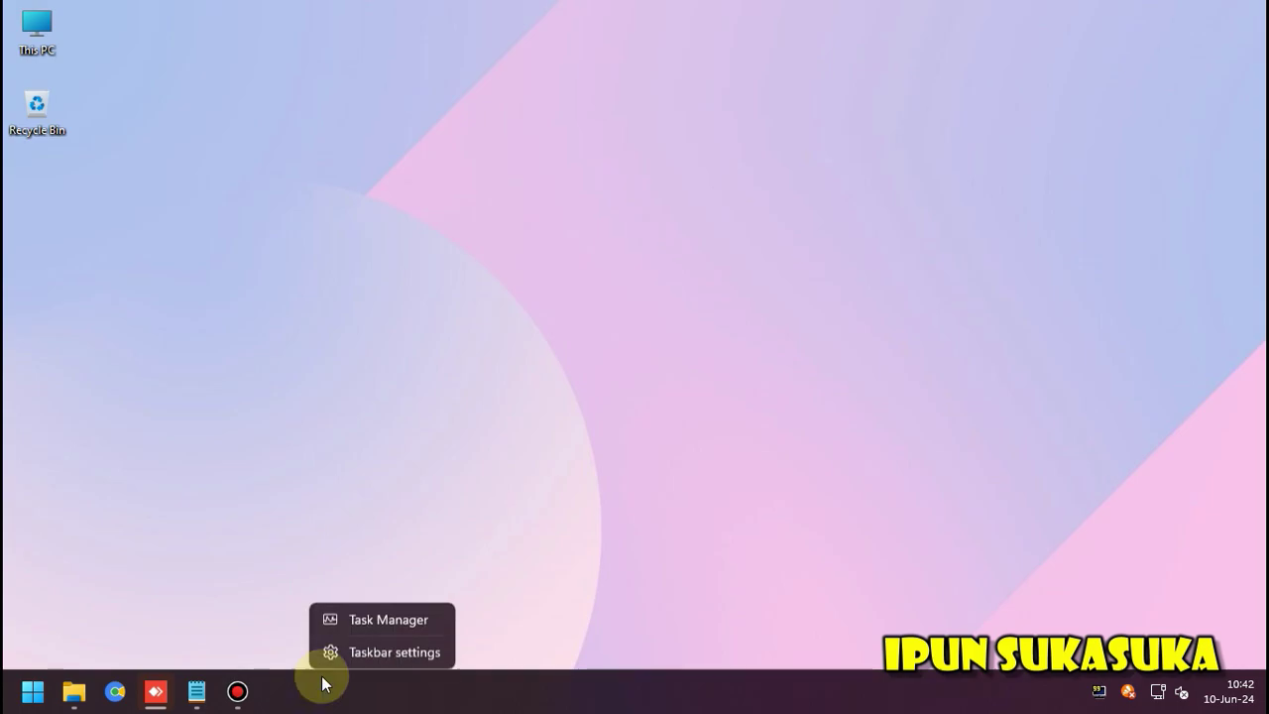
# View the CPU performance details in Task Manager, widening the window to fit them, and minimise it
pyautogui.click(349, 617)
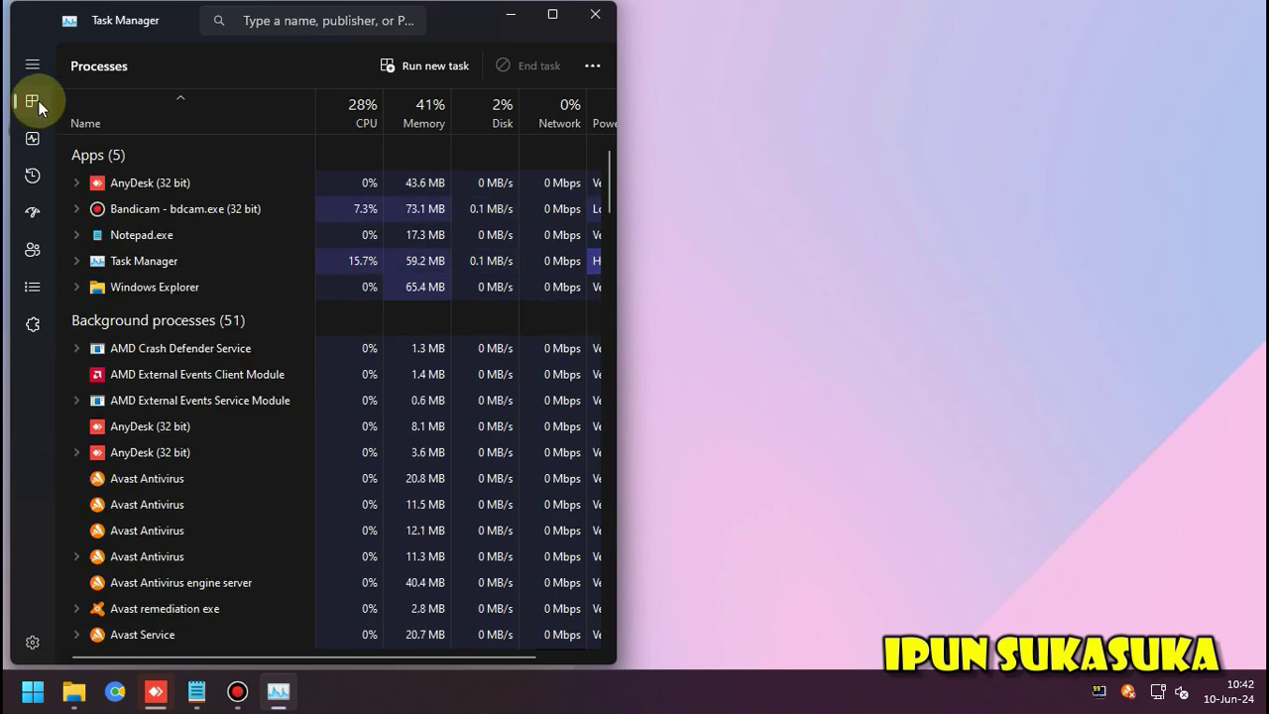
pyautogui.click(33, 139)
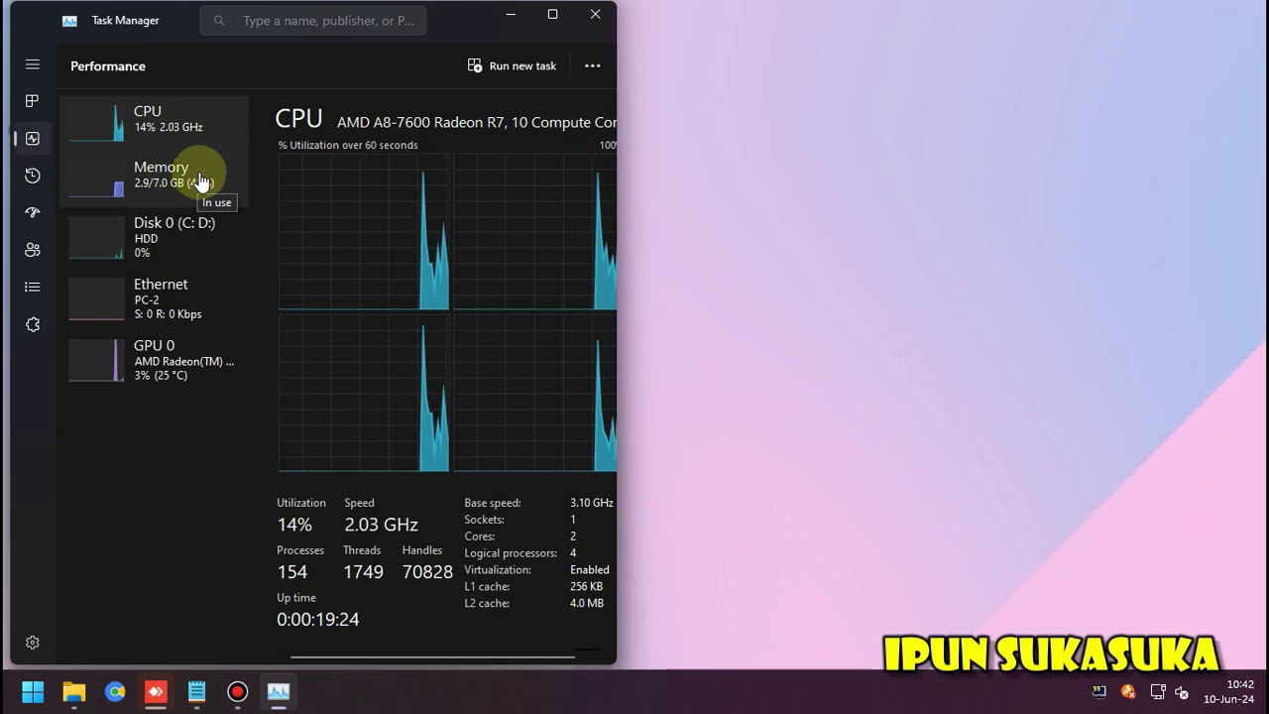
pyautogui.moveTo(618, 232); pyautogui.dragTo(715, 238)
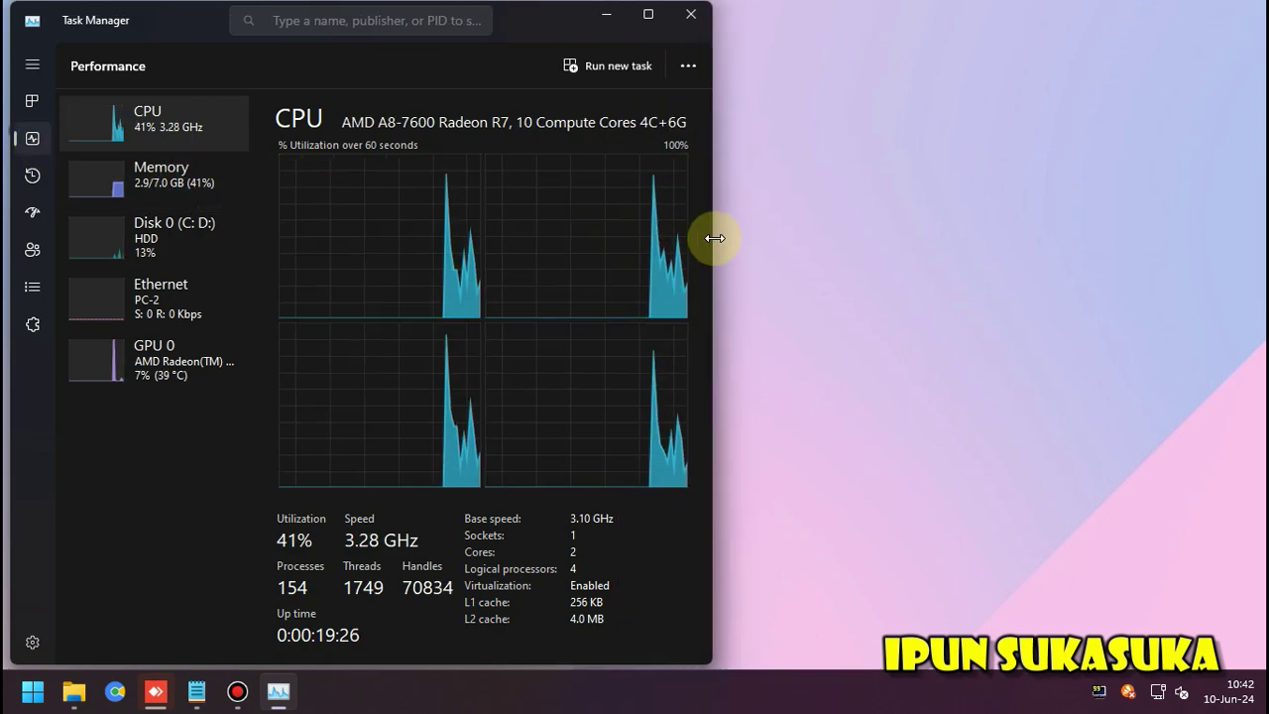
pyautogui.click(607, 14)
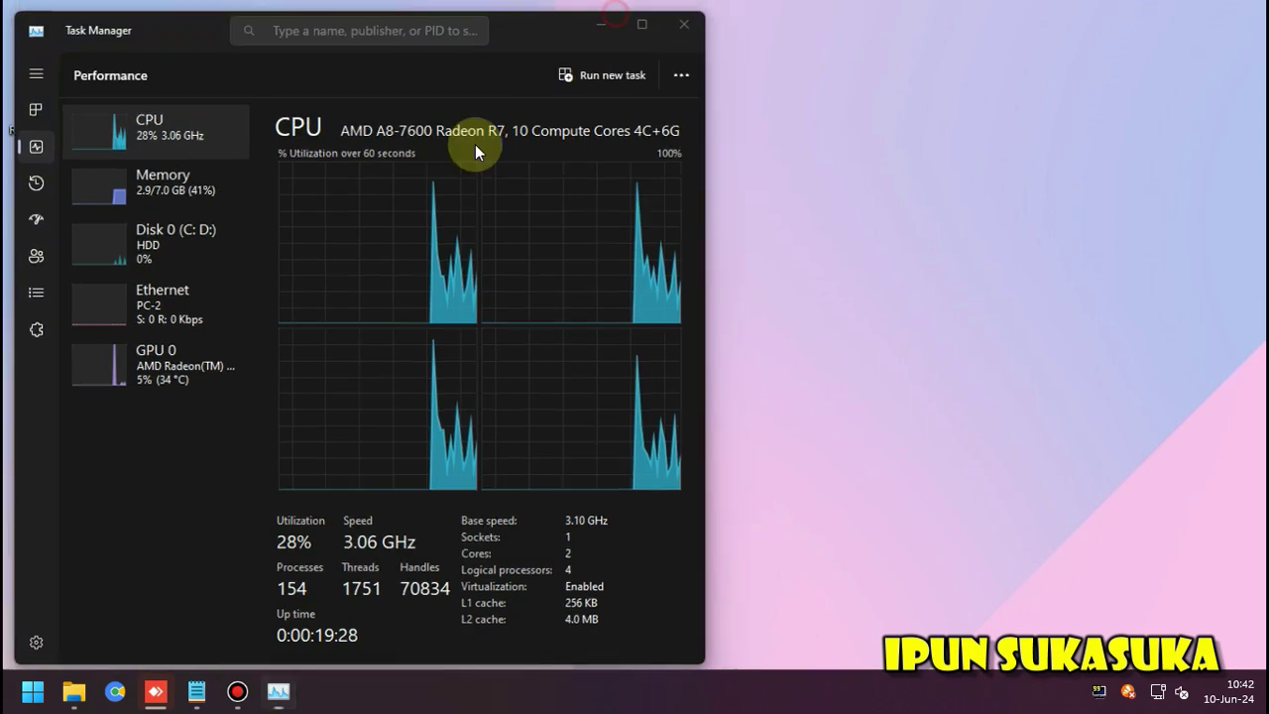
# Write "CCBoot 2019 0917" as the first line of the untitled Notepad note and minimise it
pyautogui.click(196, 691)
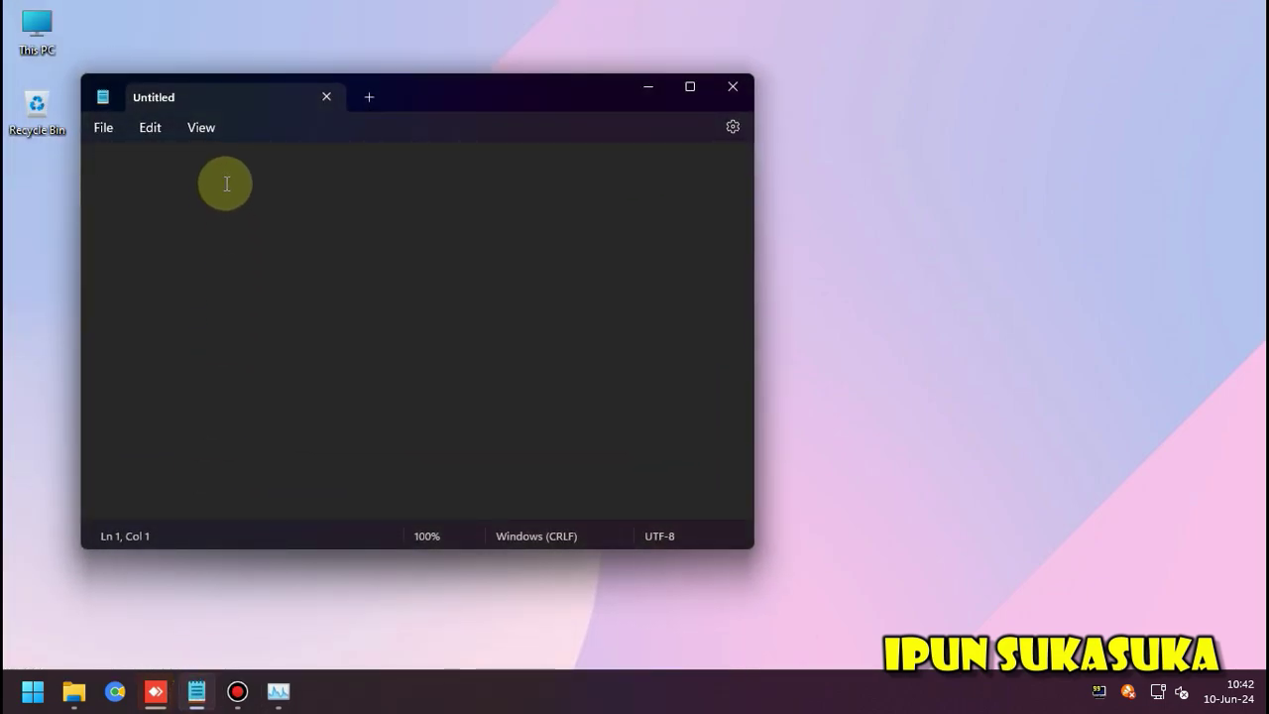
pyautogui.write('CCBoot 2019 0917')
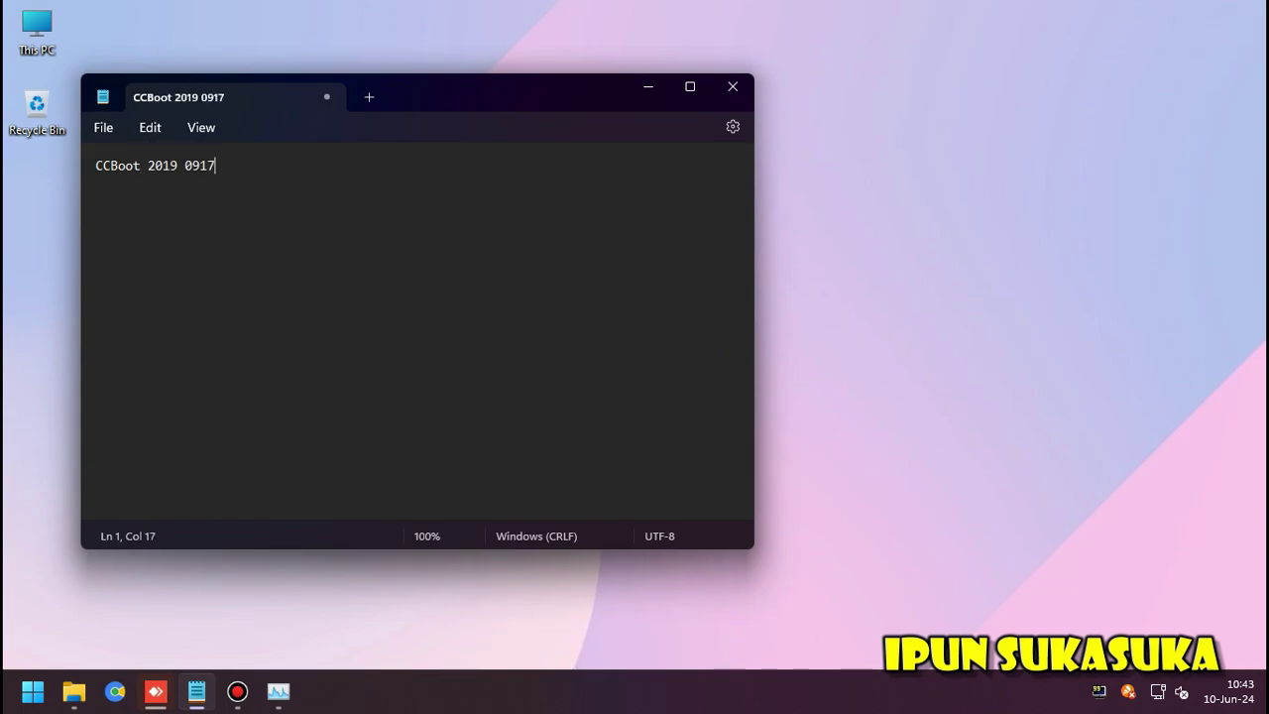
pyautogui.click(647, 88)
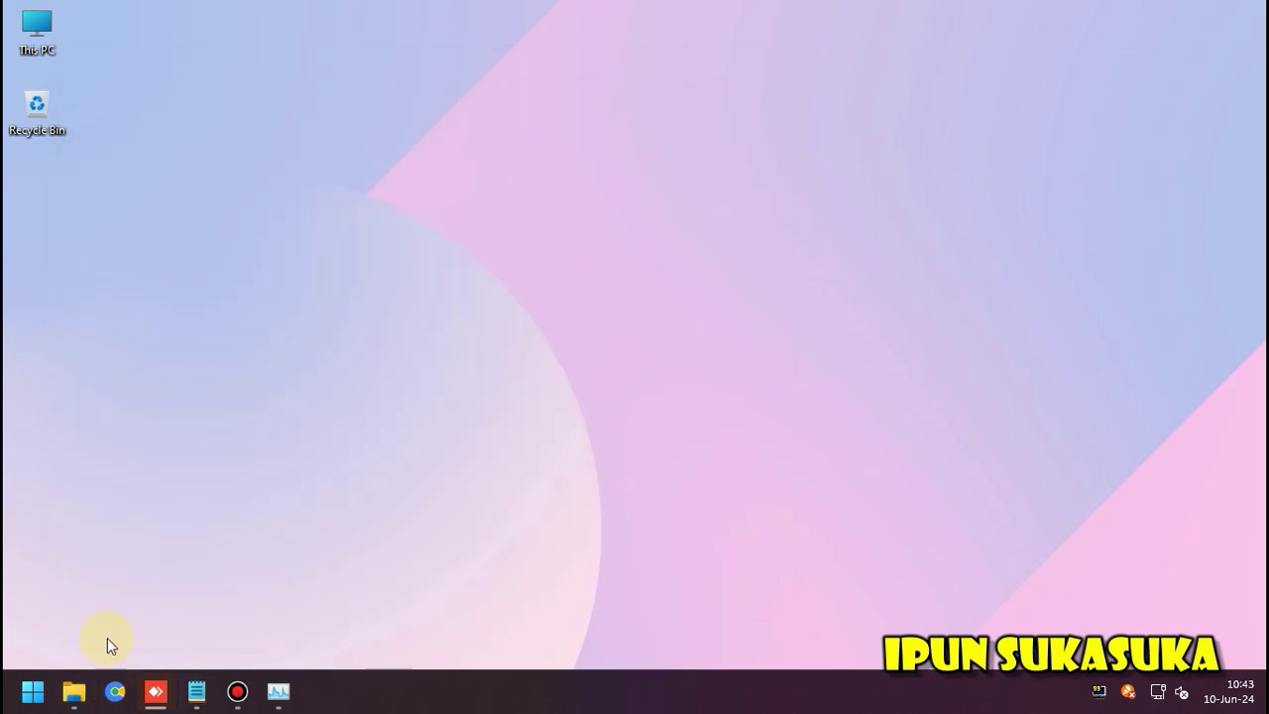
# Run the ccbootsetup installer from the CCBoot 2019 (0917) folder in Downloads
pyautogui.click(73, 690)
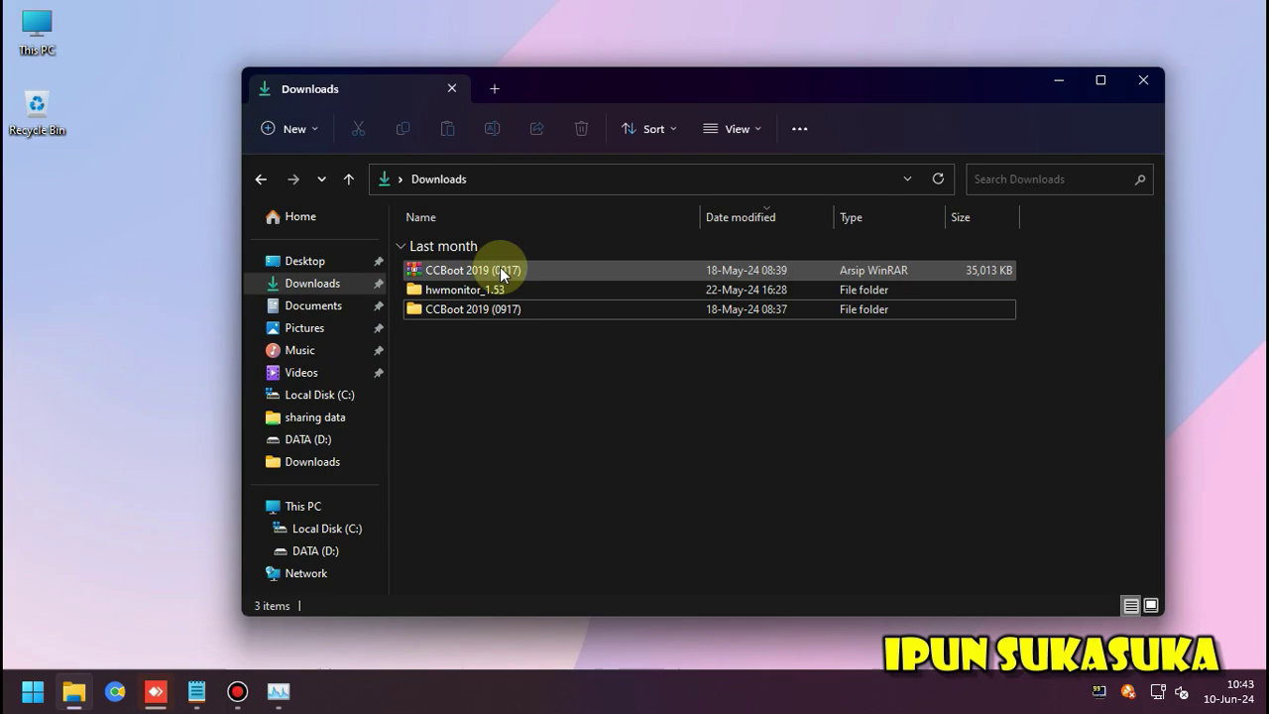
pyautogui.doubleClick(495, 312)
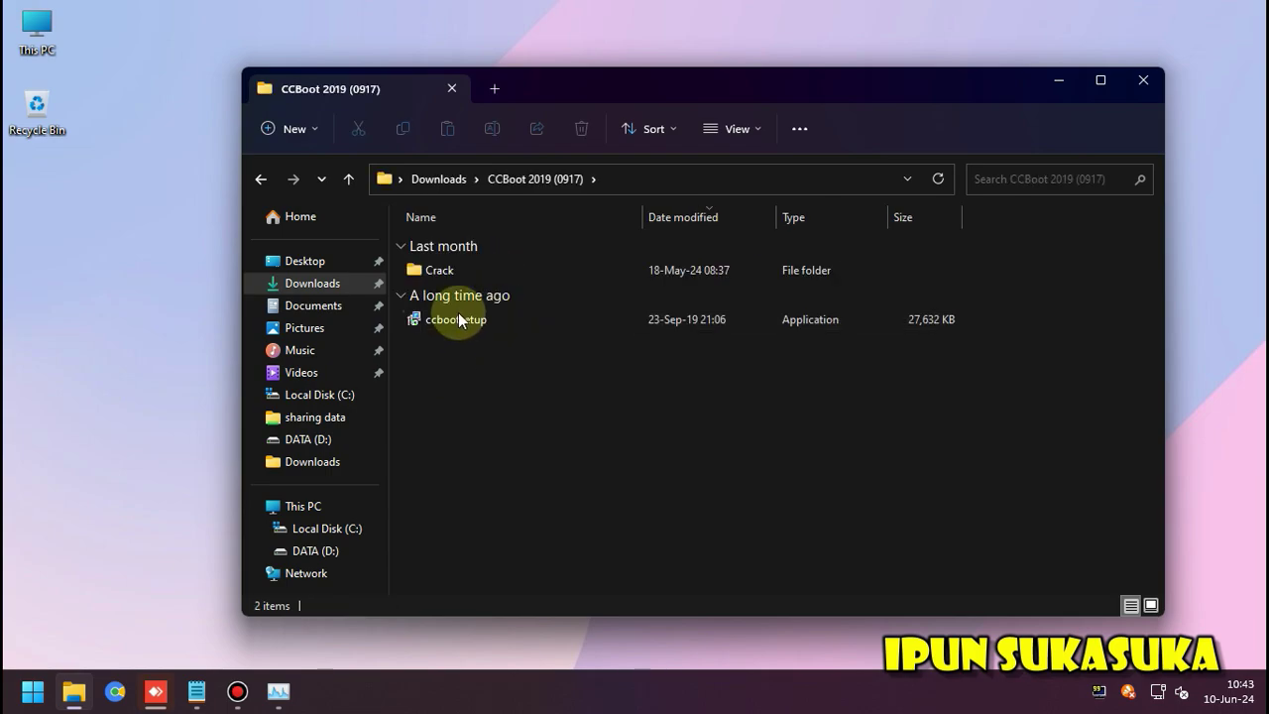
pyautogui.doubleClick(456, 322)
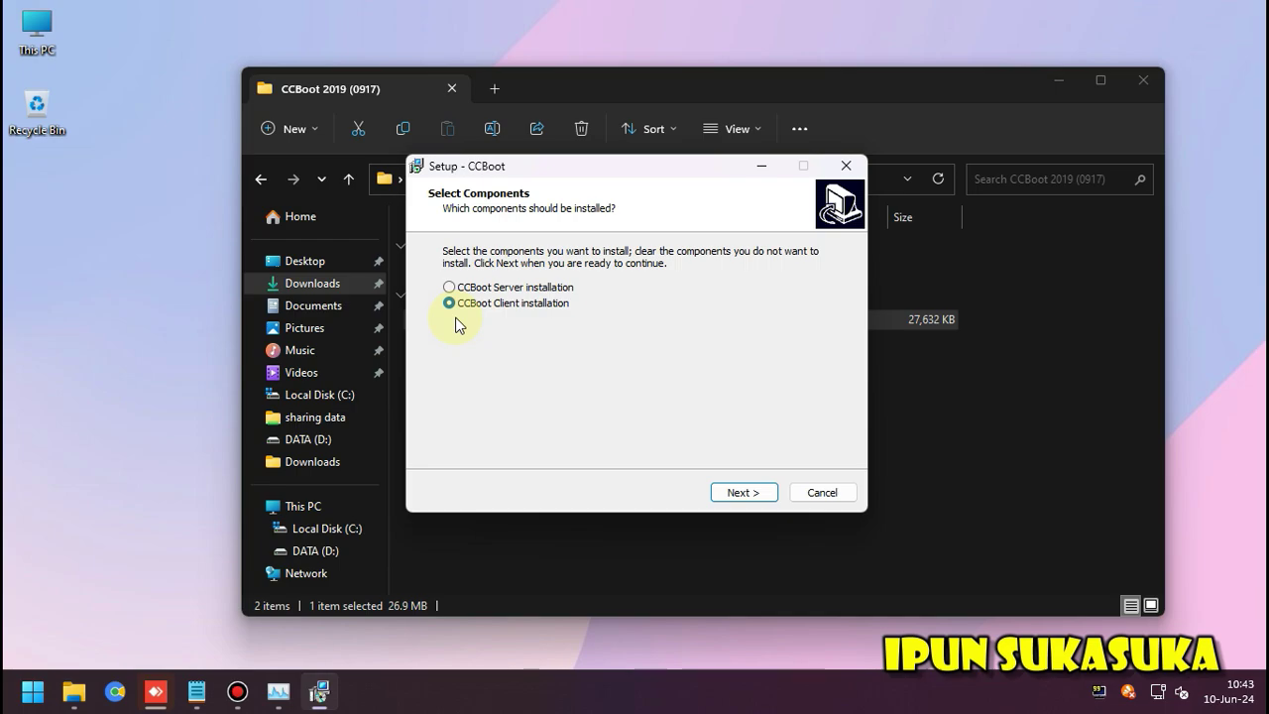
# Install CCBoot Server with the default folders and no Quick Launch shortcut, finishing setup without launching CCBoot
pyautogui.click(451, 287)
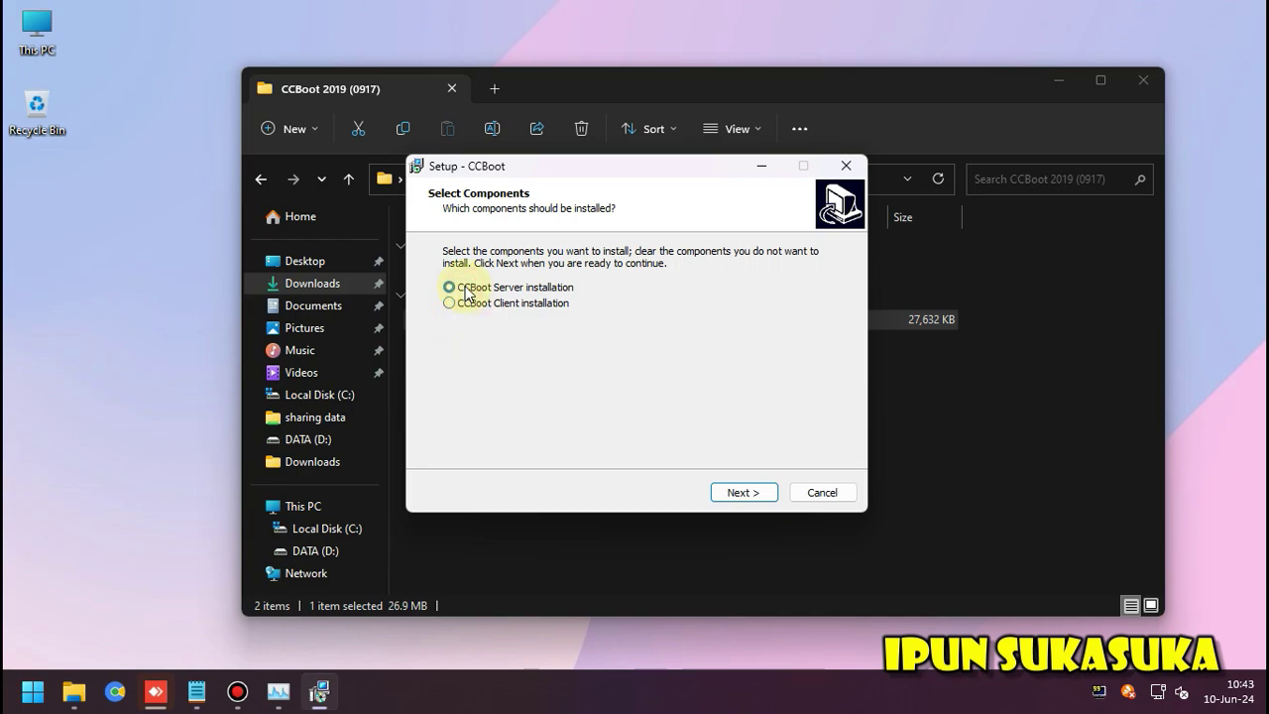
pyautogui.click(753, 491)
pyautogui.click(753, 491)
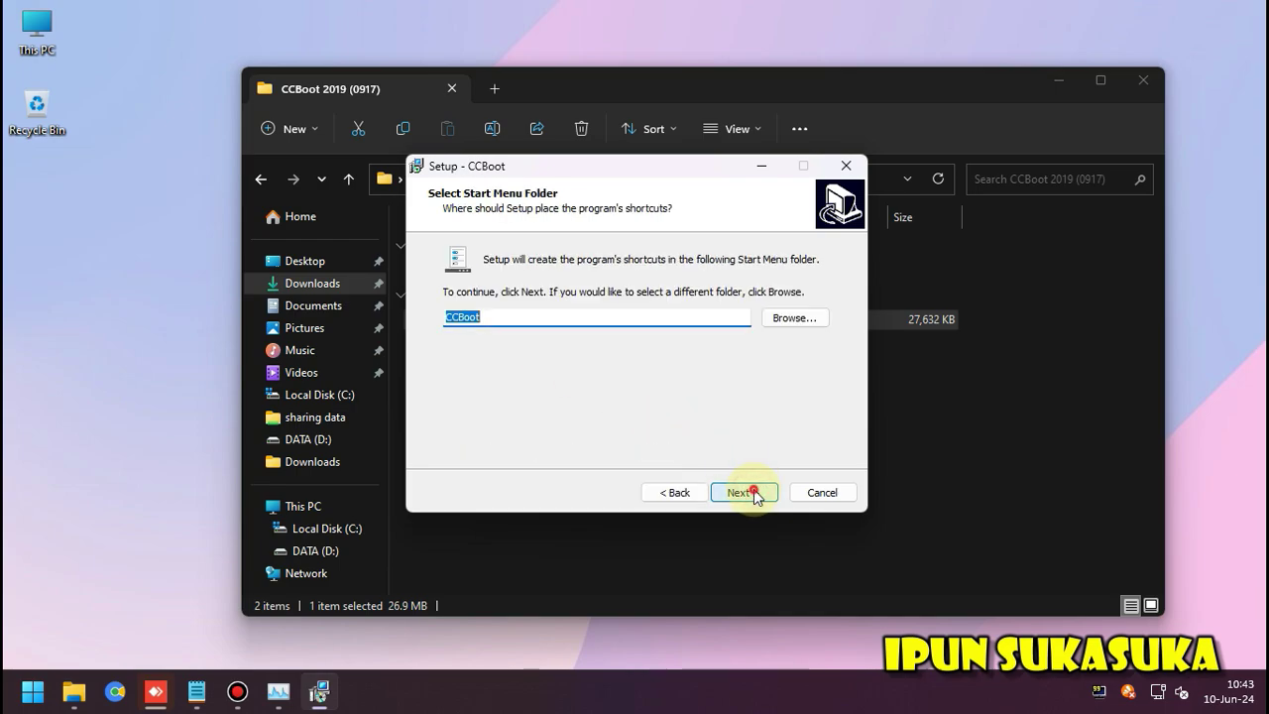
pyautogui.click(754, 492)
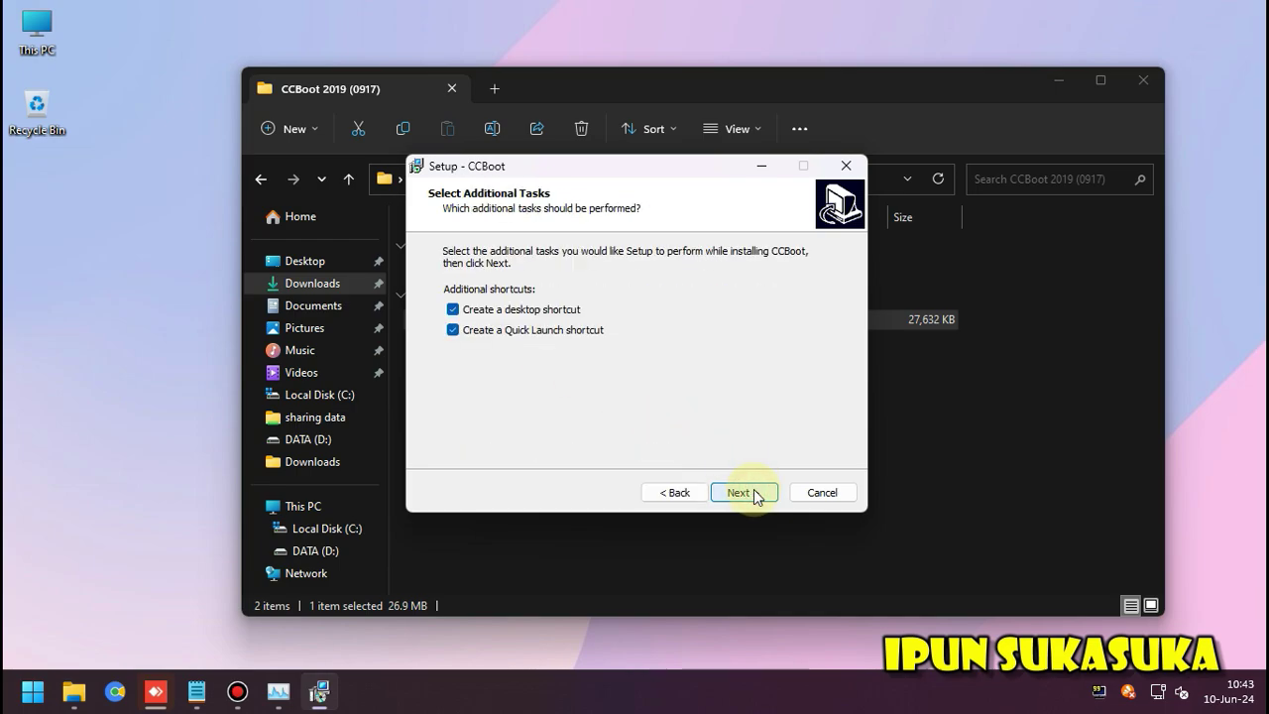
pyautogui.click(463, 332)
pyautogui.click(745, 493)
pyautogui.click(744, 493)
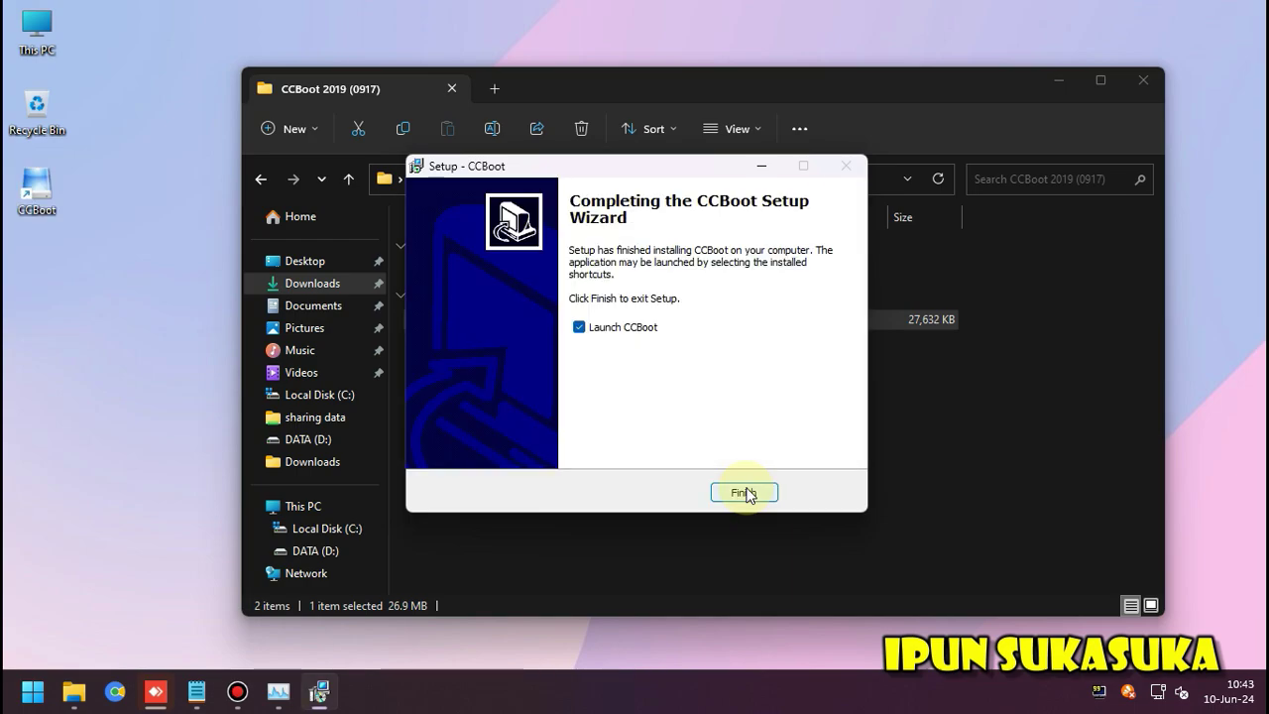
pyautogui.click(607, 329)
pyautogui.click(739, 493)
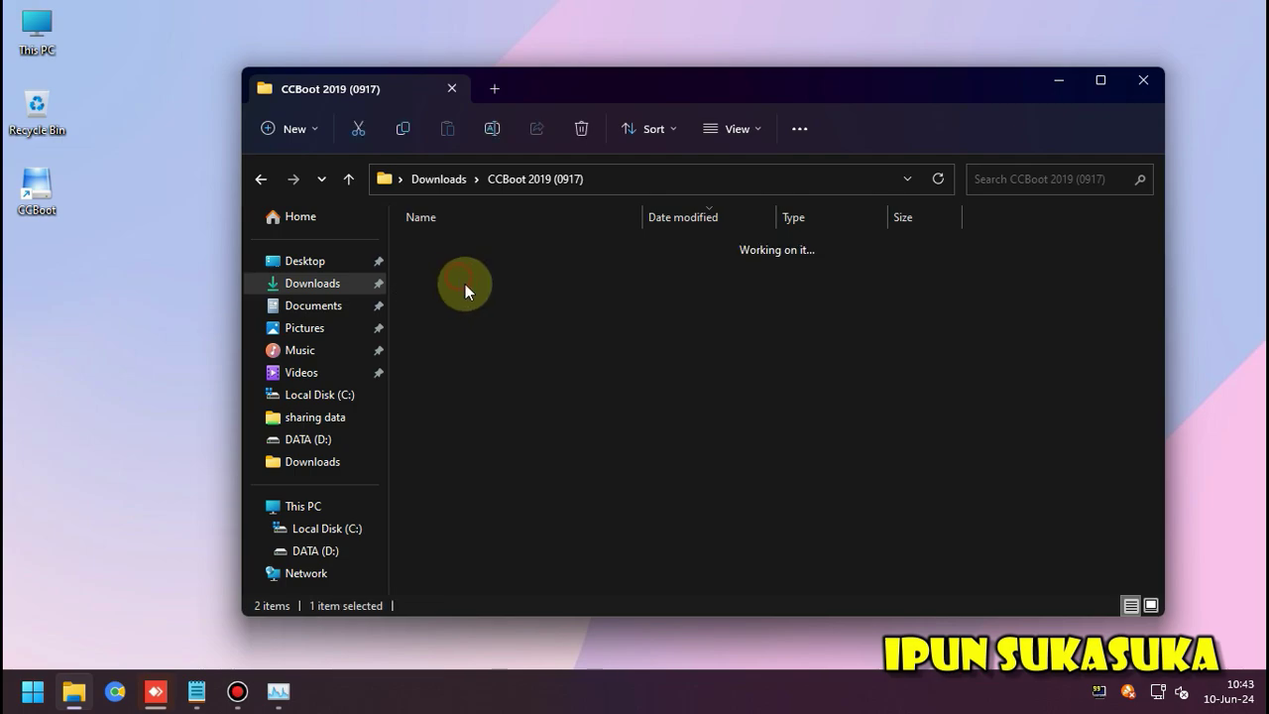
# Copy the CCBoot application from the Crack folder into the C:\CCBoot installation folder, and close both folder windows
pyautogui.doubleClick(463, 283)
pyautogui.click(454, 293)
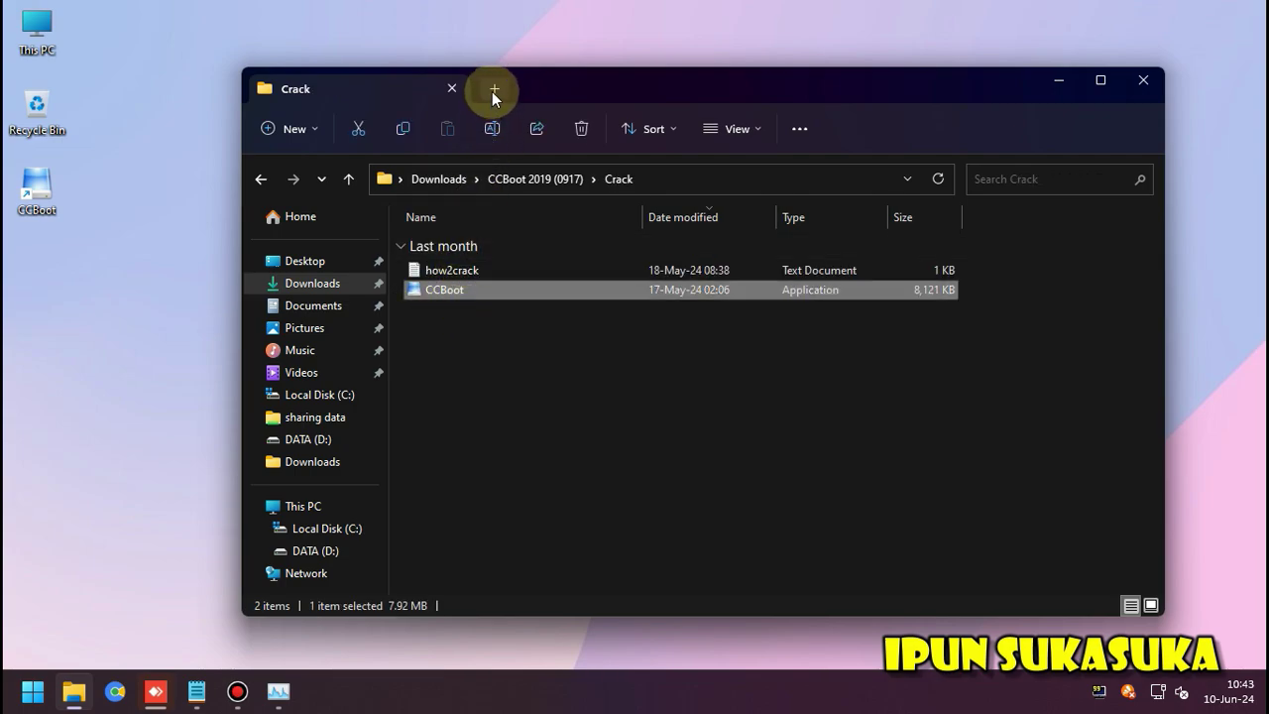
pyautogui.rightClick(34, 184)
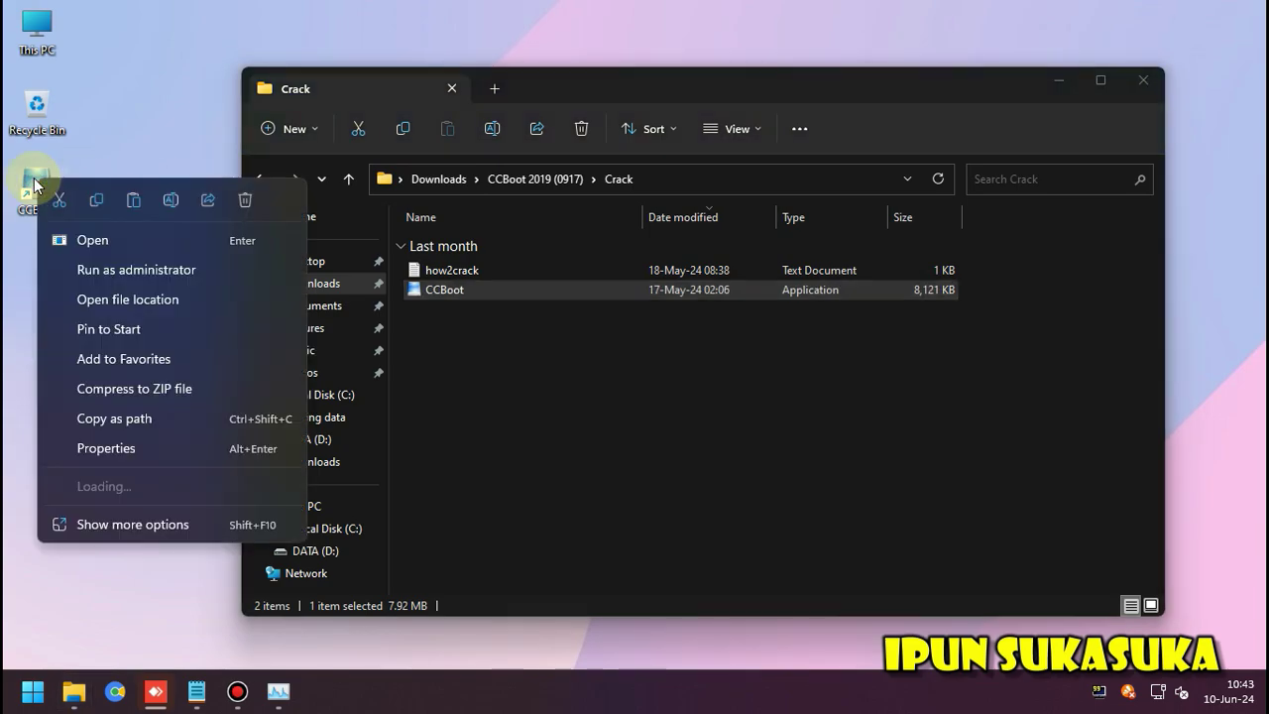
pyautogui.click(128, 299)
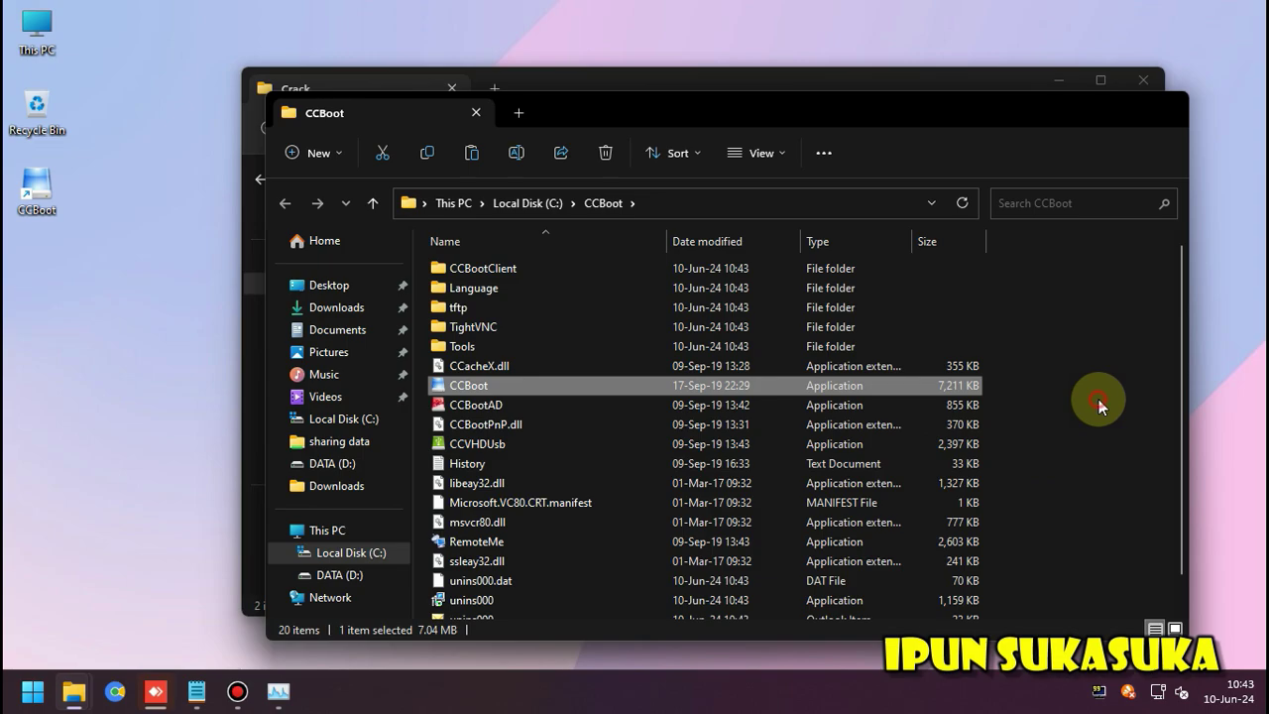
pyautogui.click(1098, 402)
pyautogui.rightClick(1099, 398)
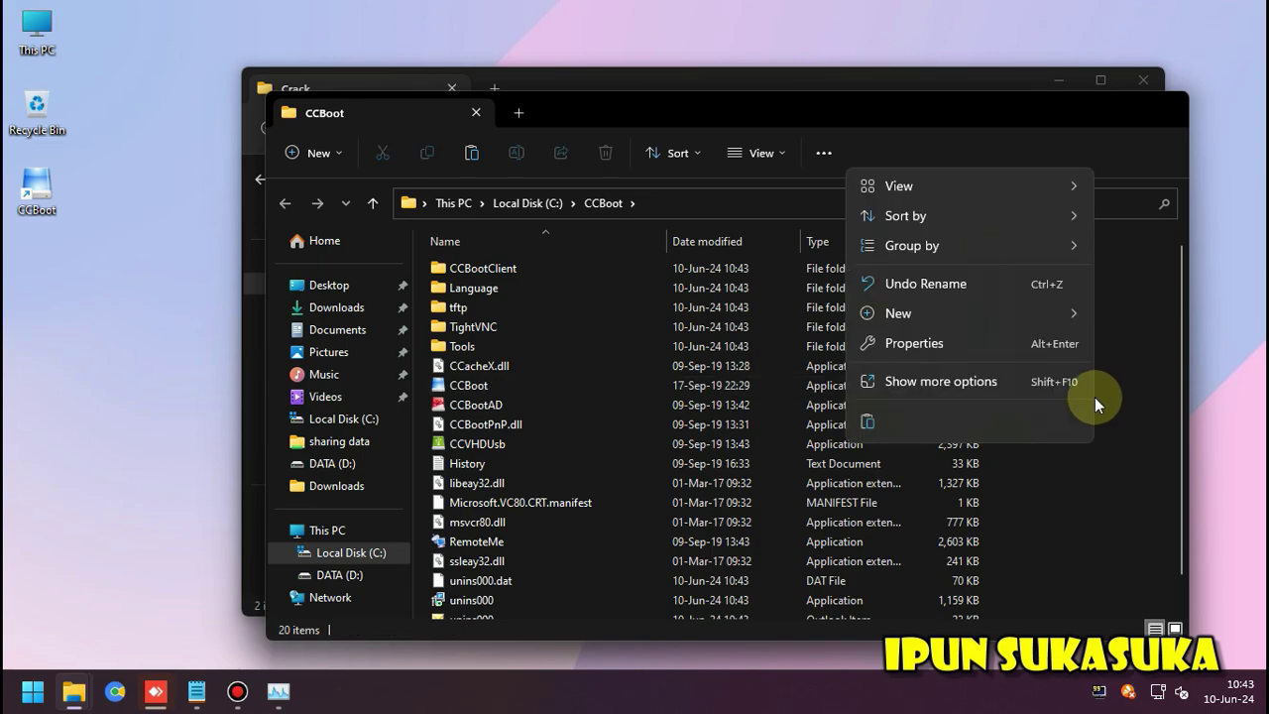
pyautogui.click(869, 425)
pyautogui.click(274, 198)
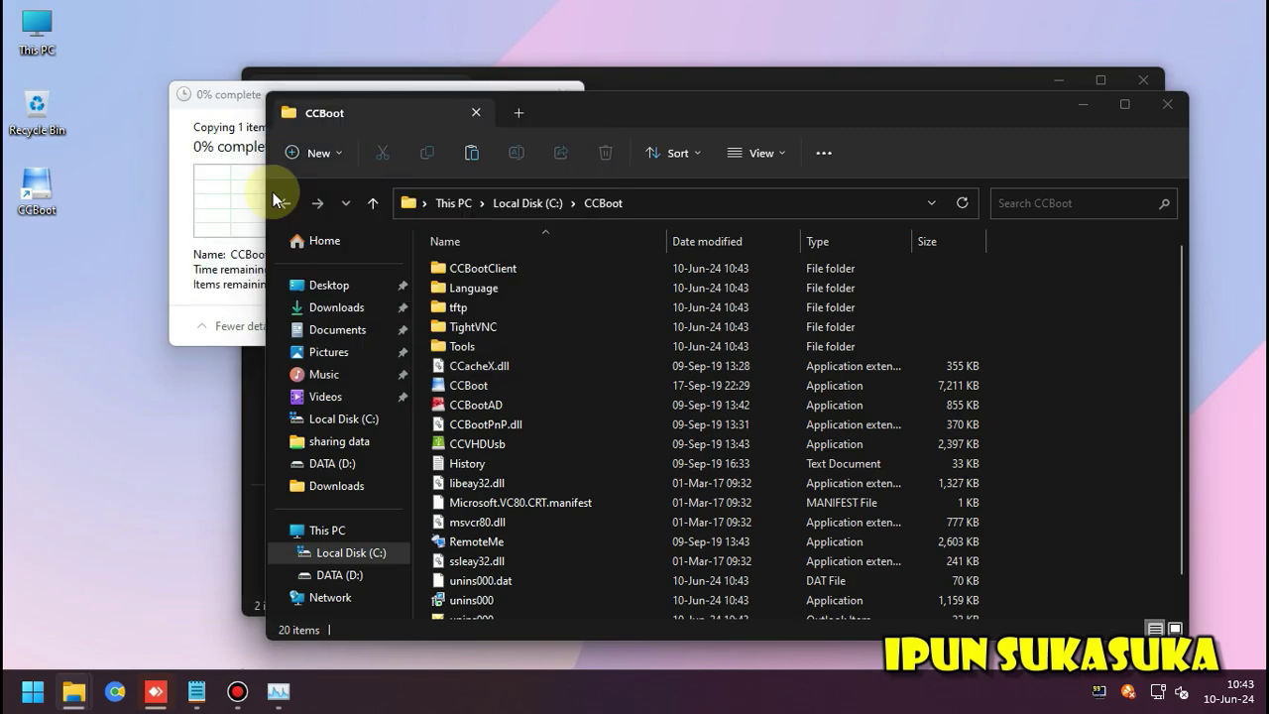
pyautogui.click(1167, 105)
pyautogui.click(1147, 82)
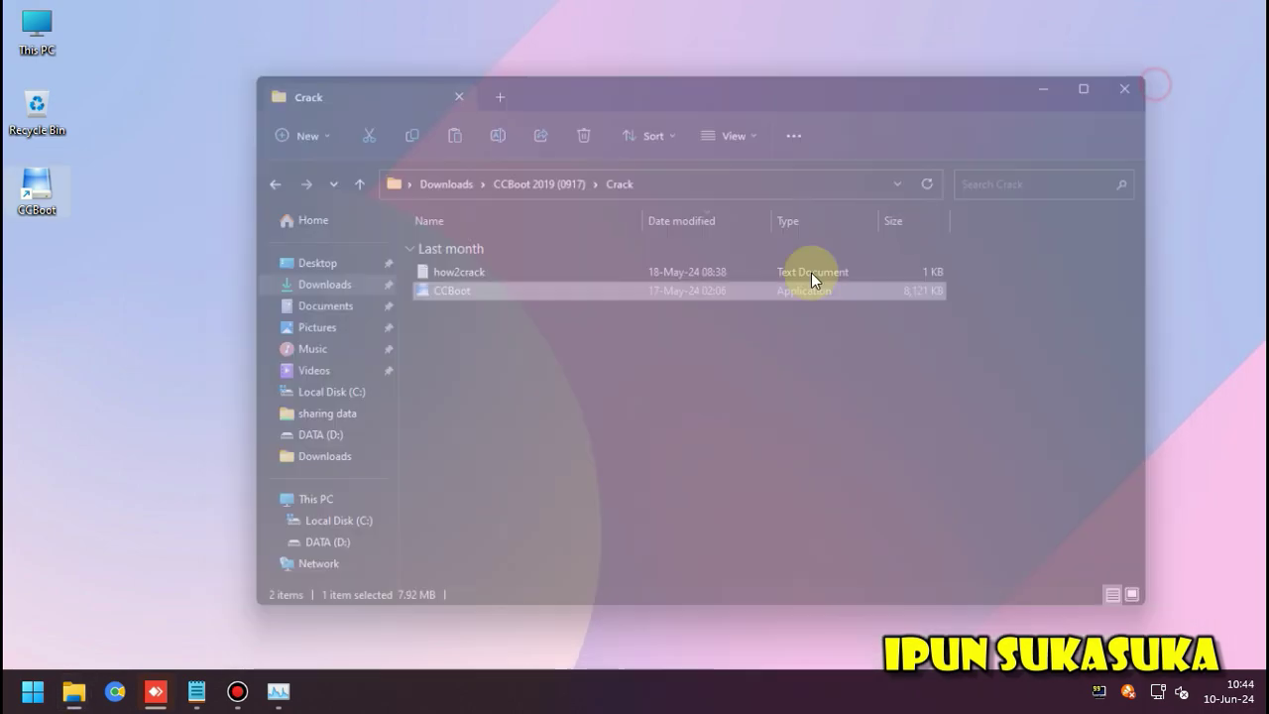
# Add a second line reading "Restart First" to the Notepad note and close Notepad
pyautogui.click(197, 692)
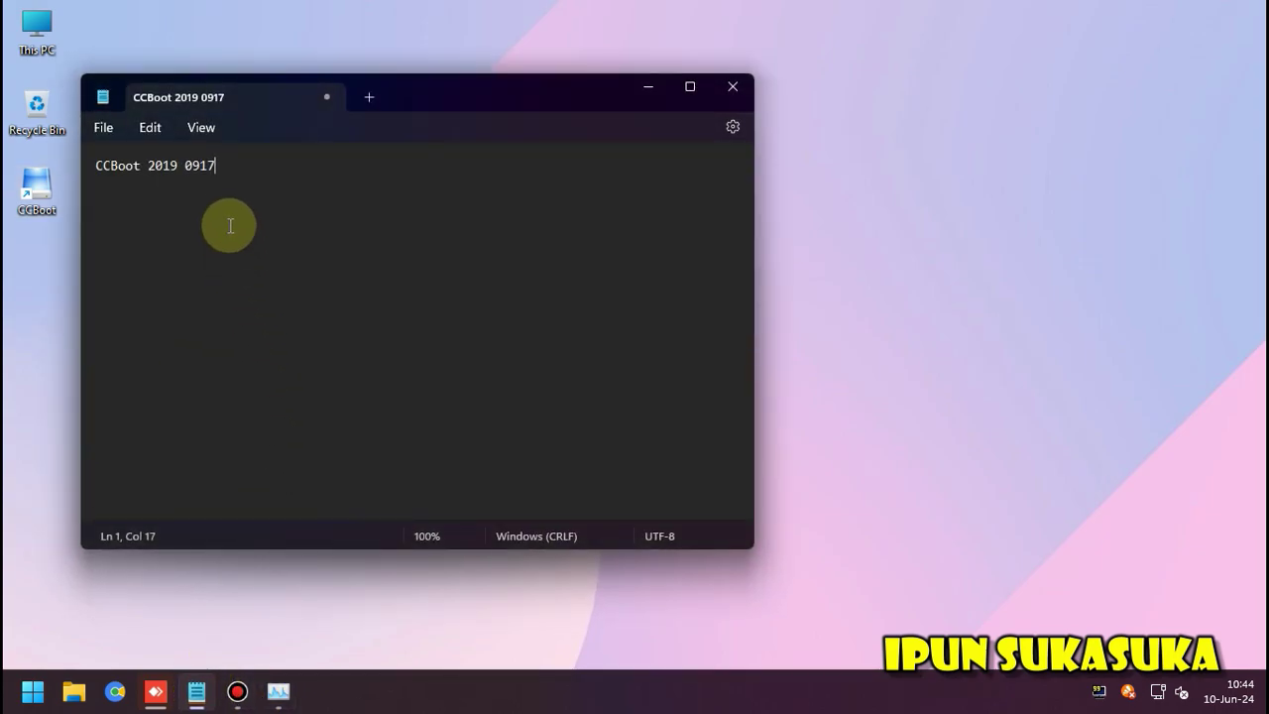
pyautogui.press('Return')
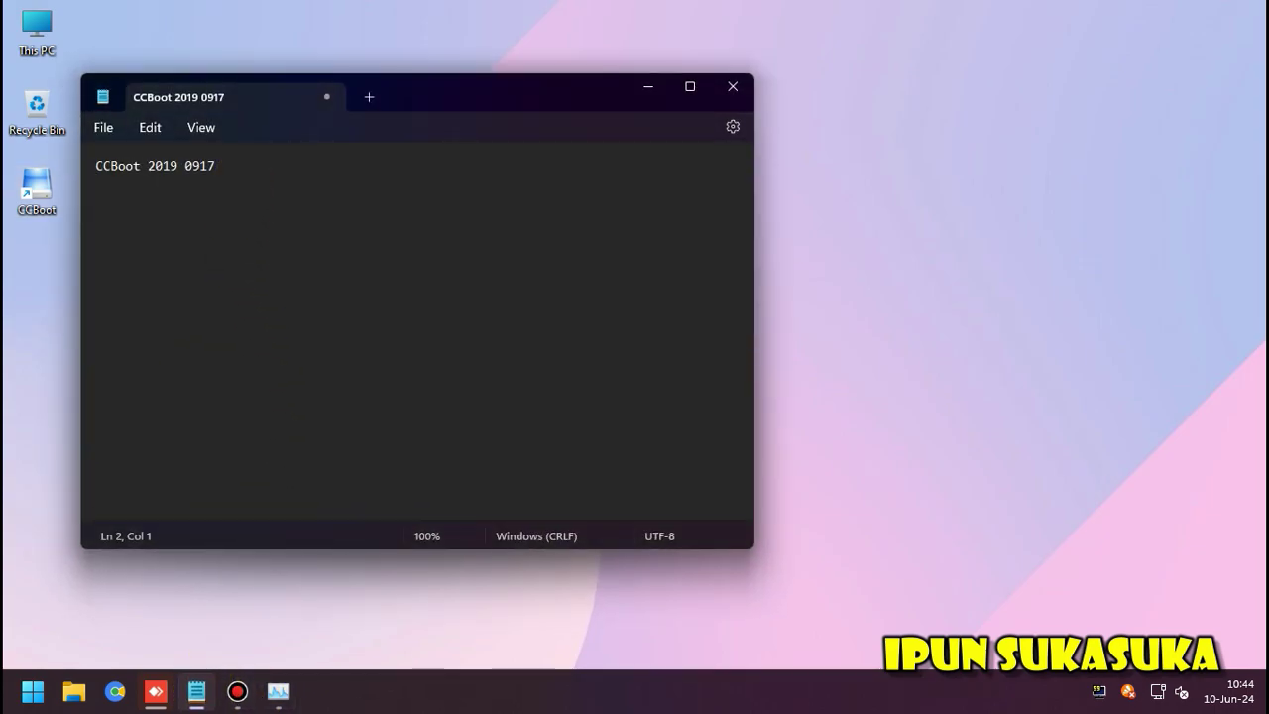
pyautogui.write('Restart First')
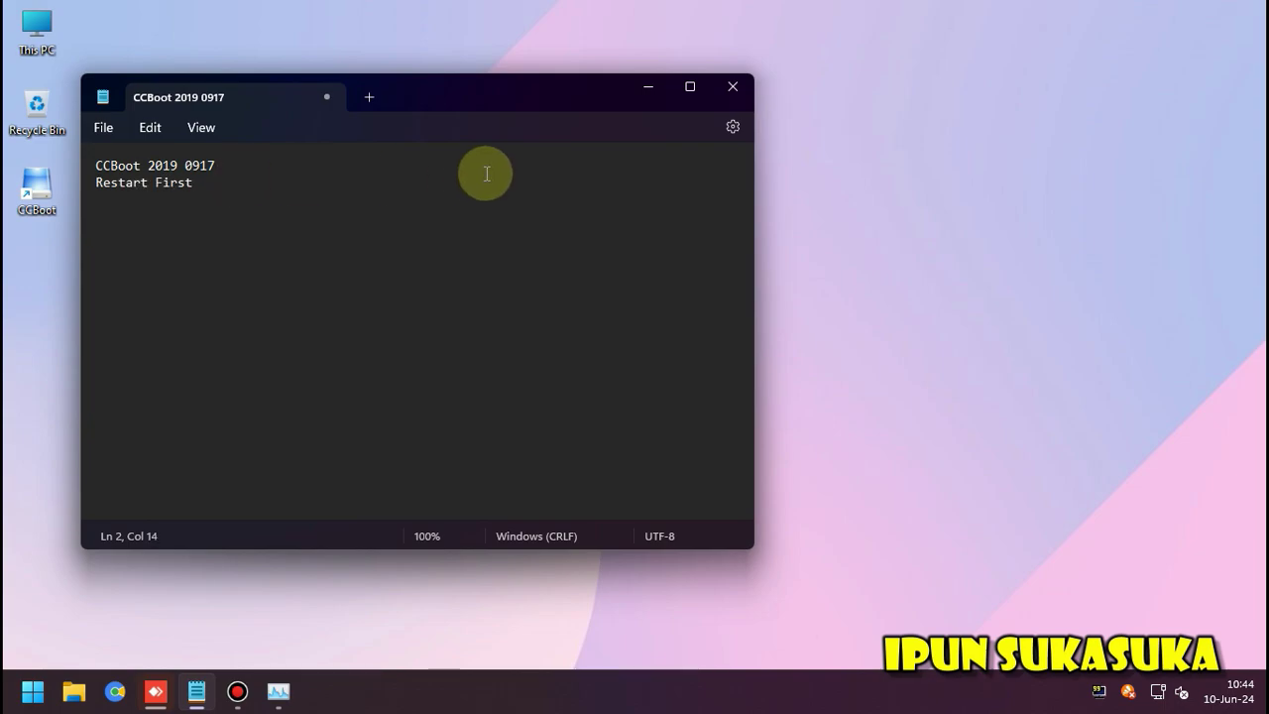
pyautogui.click(744, 86)
pyautogui.click(406, 360)
pyautogui.rightClick(389, 244)
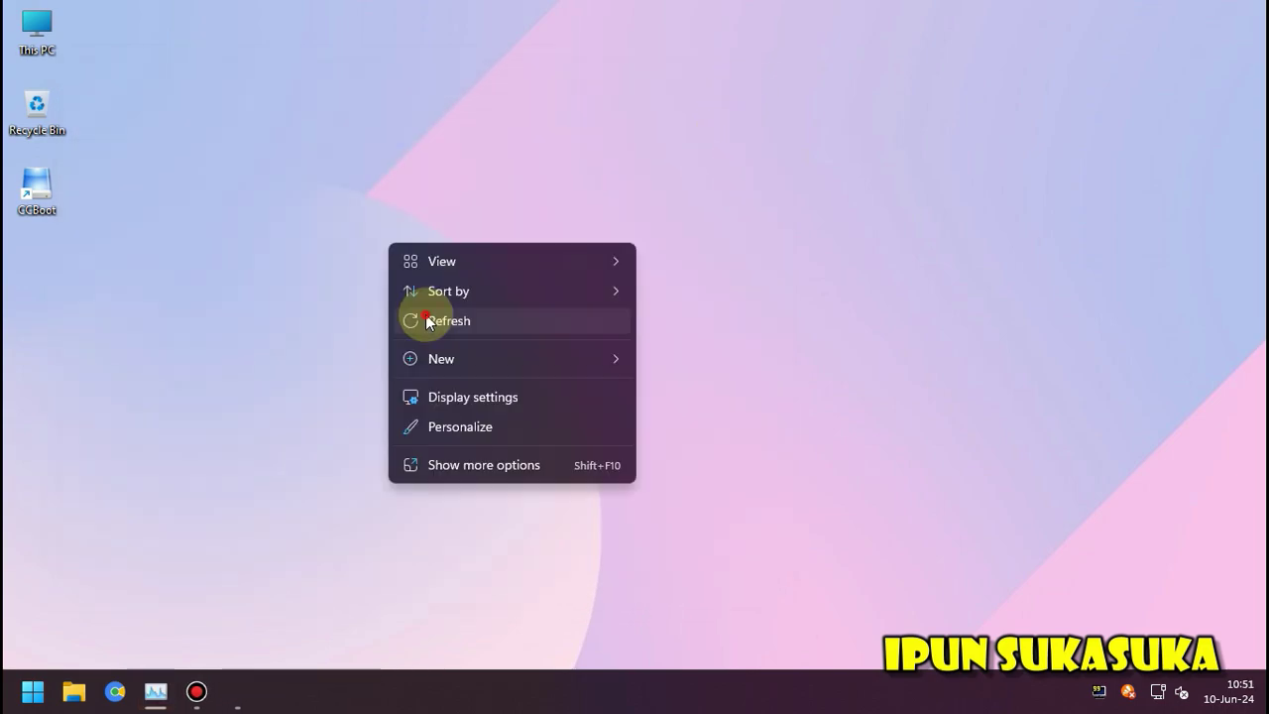
pyautogui.click(426, 318)
pyautogui.rightClick(344, 246)
pyautogui.click(389, 324)
pyautogui.rightClick(358, 249)
pyautogui.click(397, 328)
pyautogui.rightClick(351, 249)
pyautogui.click(394, 334)
pyautogui.rightClick(334, 227)
pyautogui.click(380, 312)
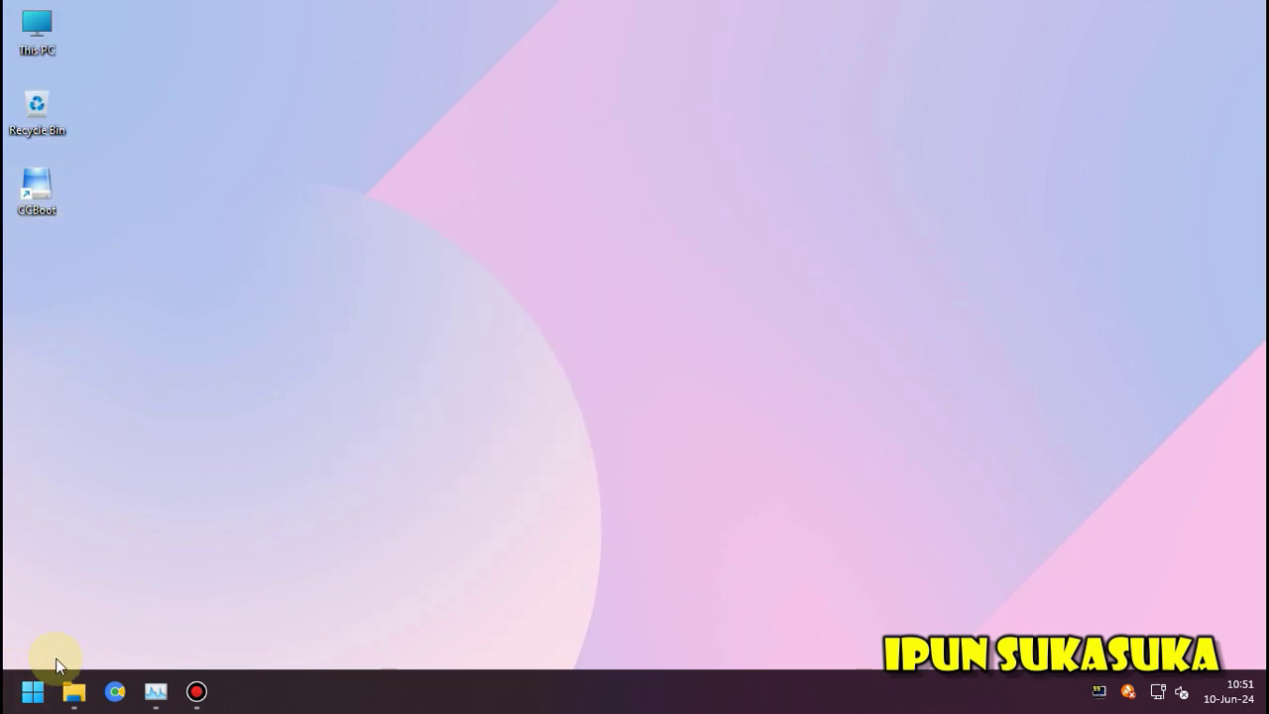
# Open the how2crack text file in the Crack folder under Downloads, copy the serial key from it, and minimise the file
pyautogui.click(75, 691)
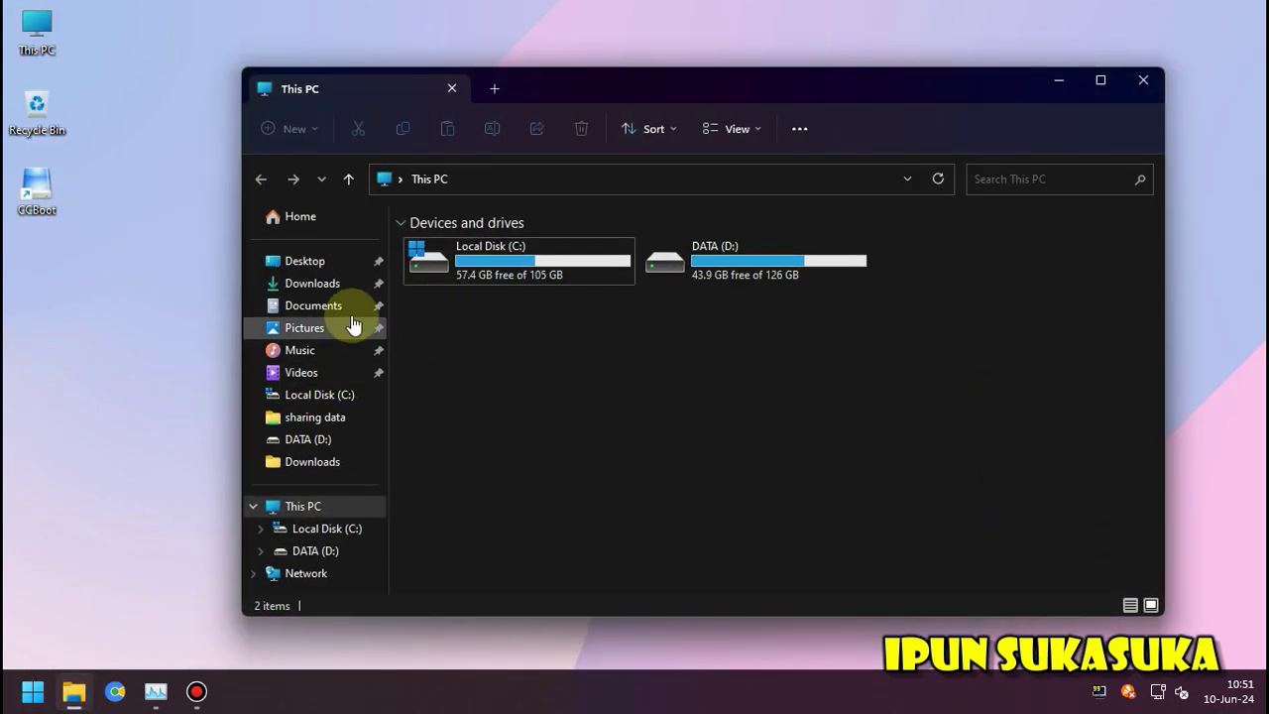
pyautogui.click(327, 284)
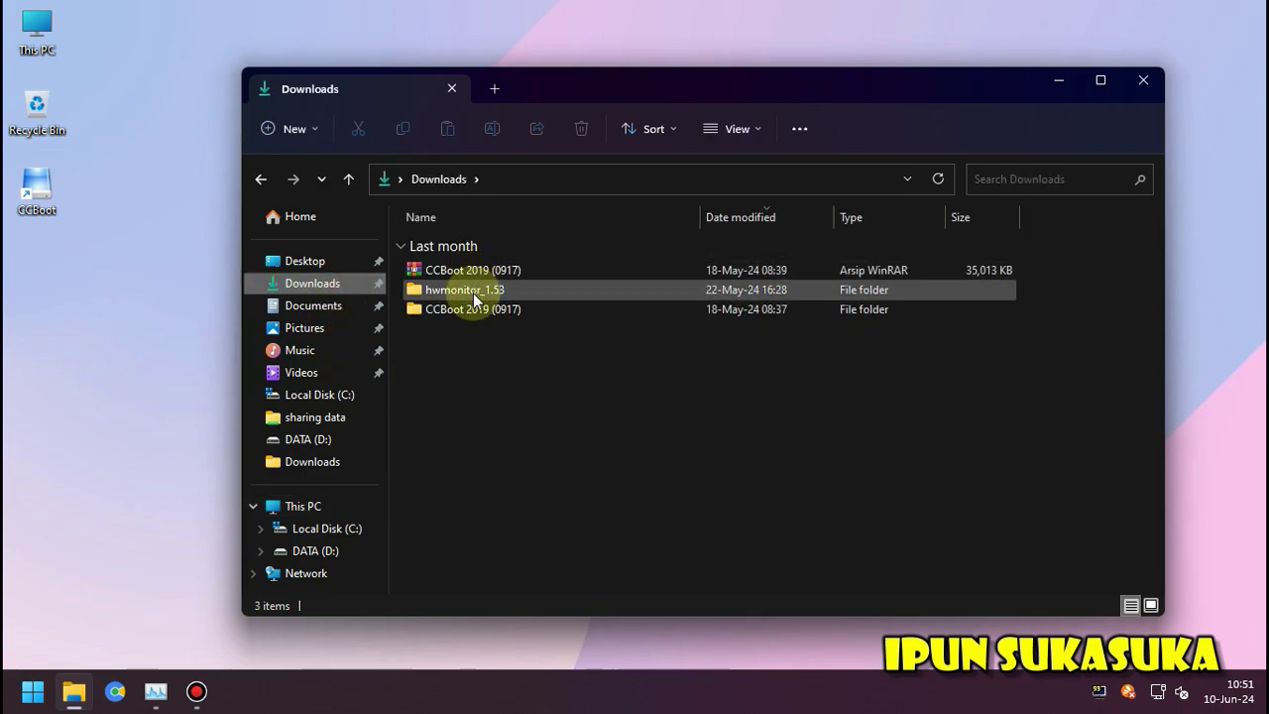
pyautogui.doubleClick(473, 309)
pyautogui.doubleClick(462, 264)
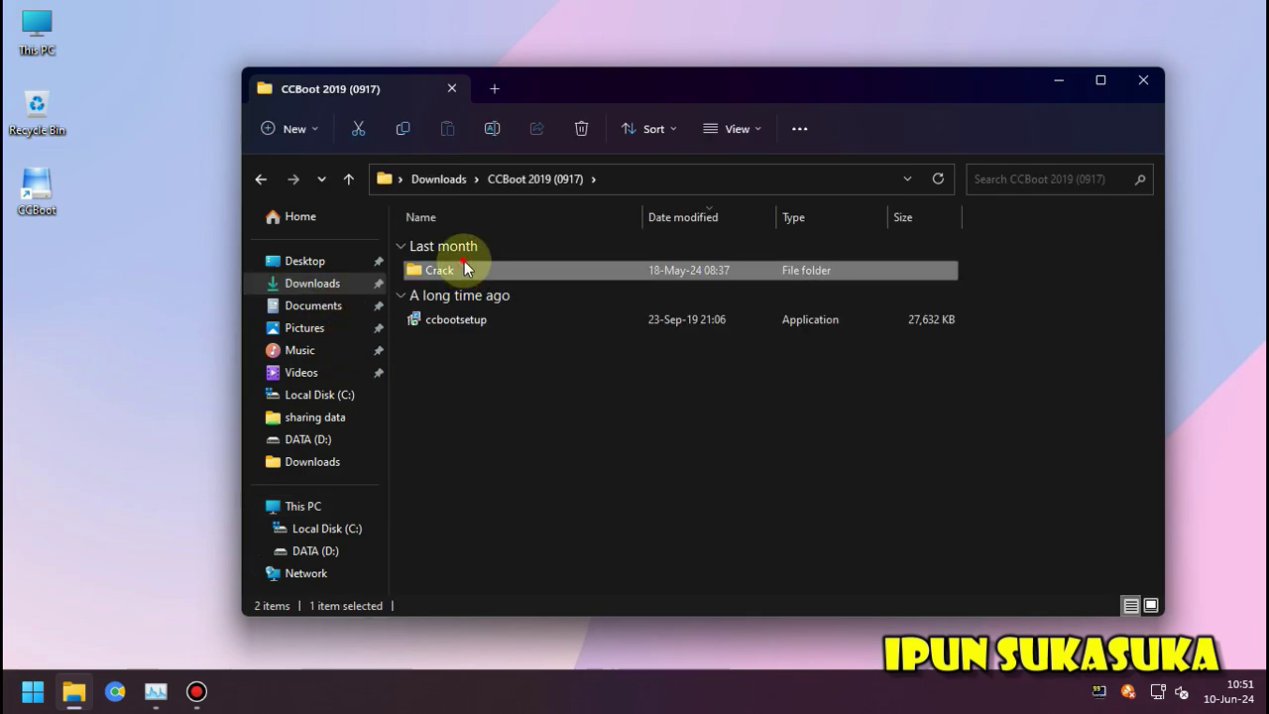
pyautogui.click(461, 270)
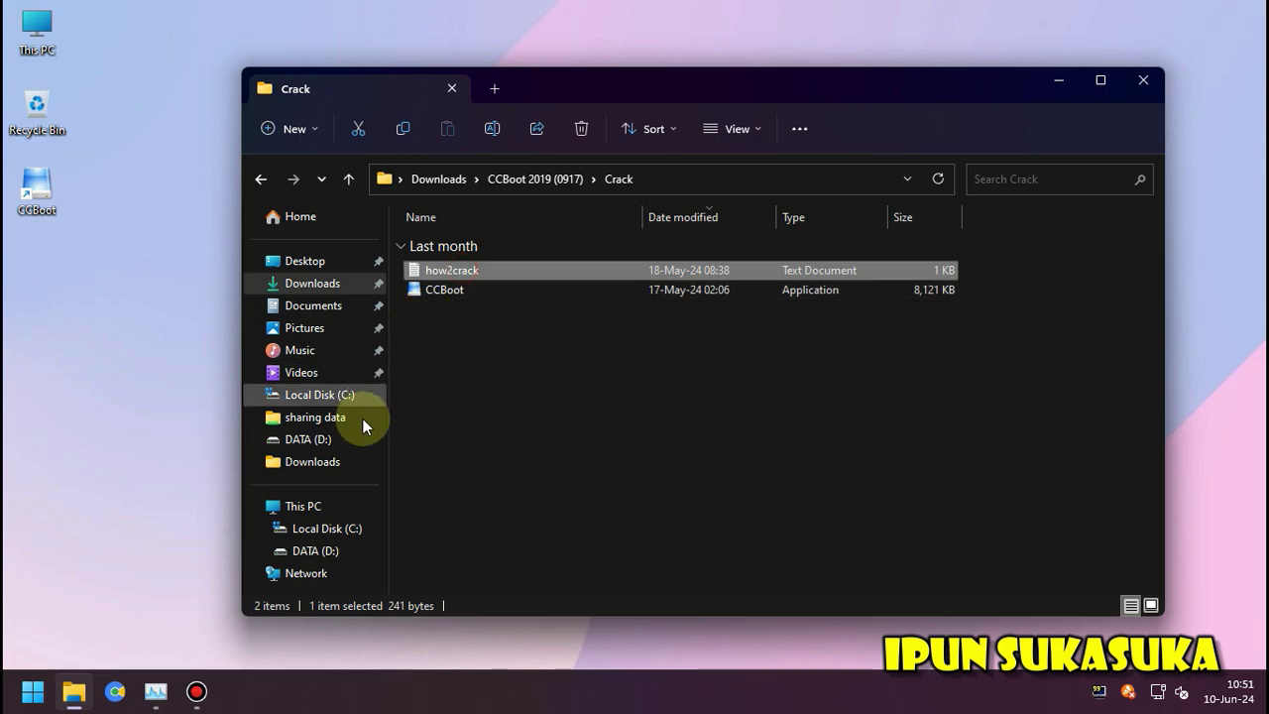
pyautogui.press('Return')
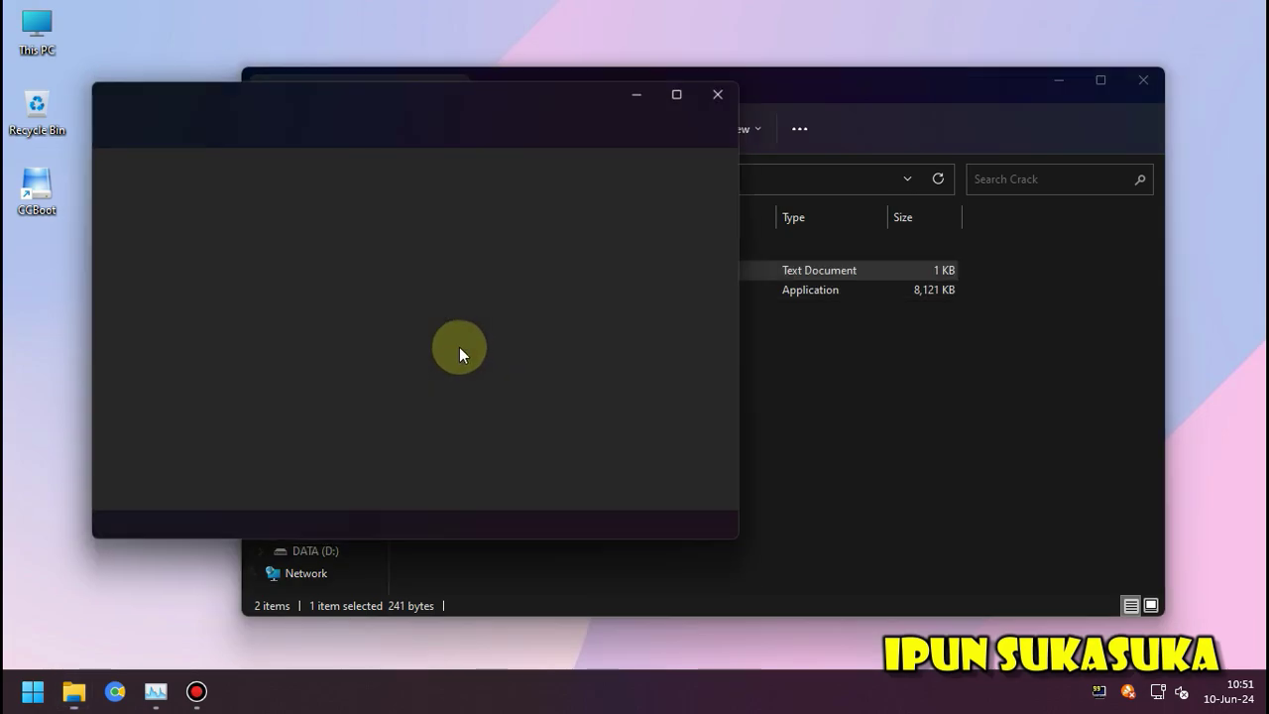
pyautogui.moveTo(319, 235); pyautogui.dragTo(79, 234)
pyautogui.hotkey('ctrl', 'c')
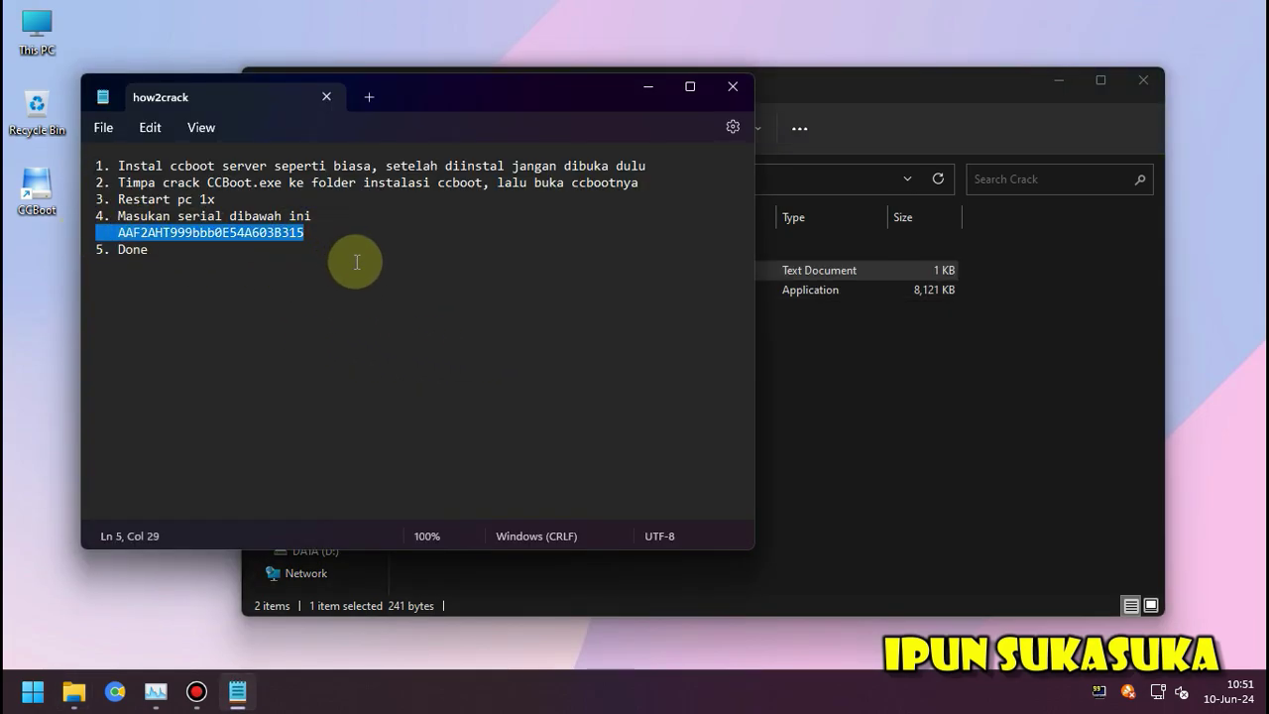
pyautogui.click(649, 86)
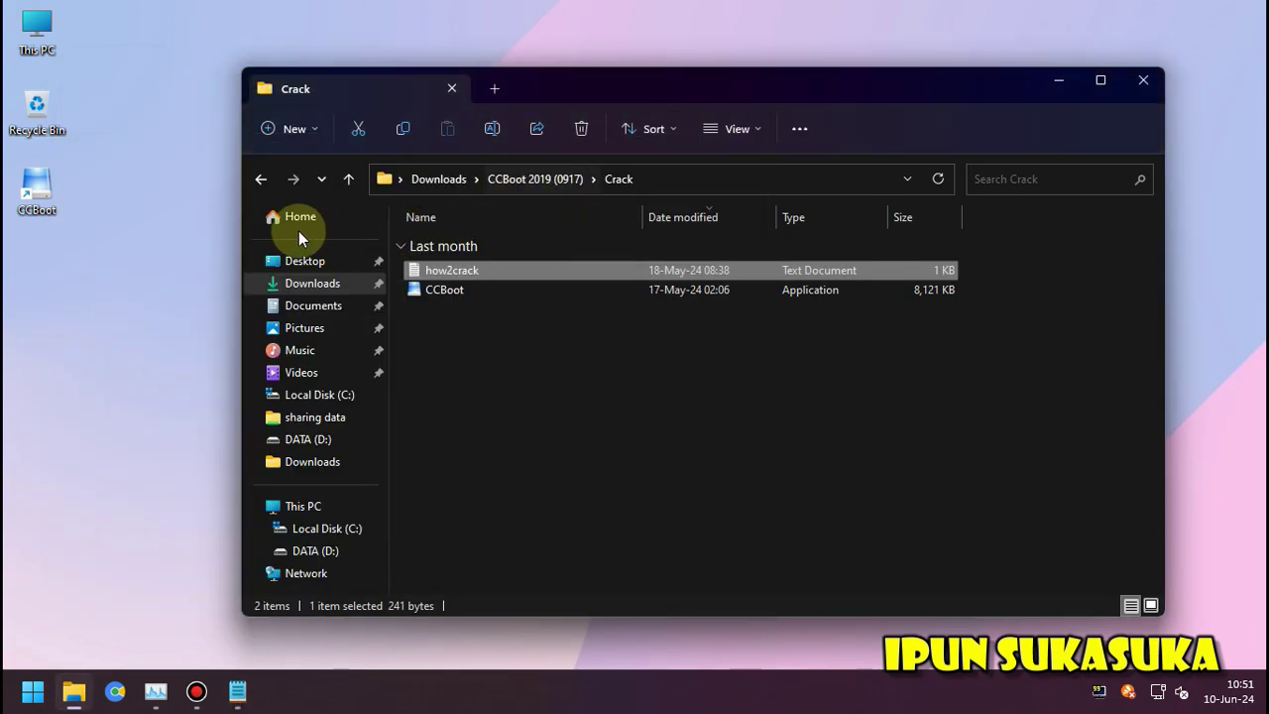
# Launch CCBoot from its desktop shortcut, then minimise the Crack folder window and refresh the desktop
pyautogui.doubleClick(43, 185)
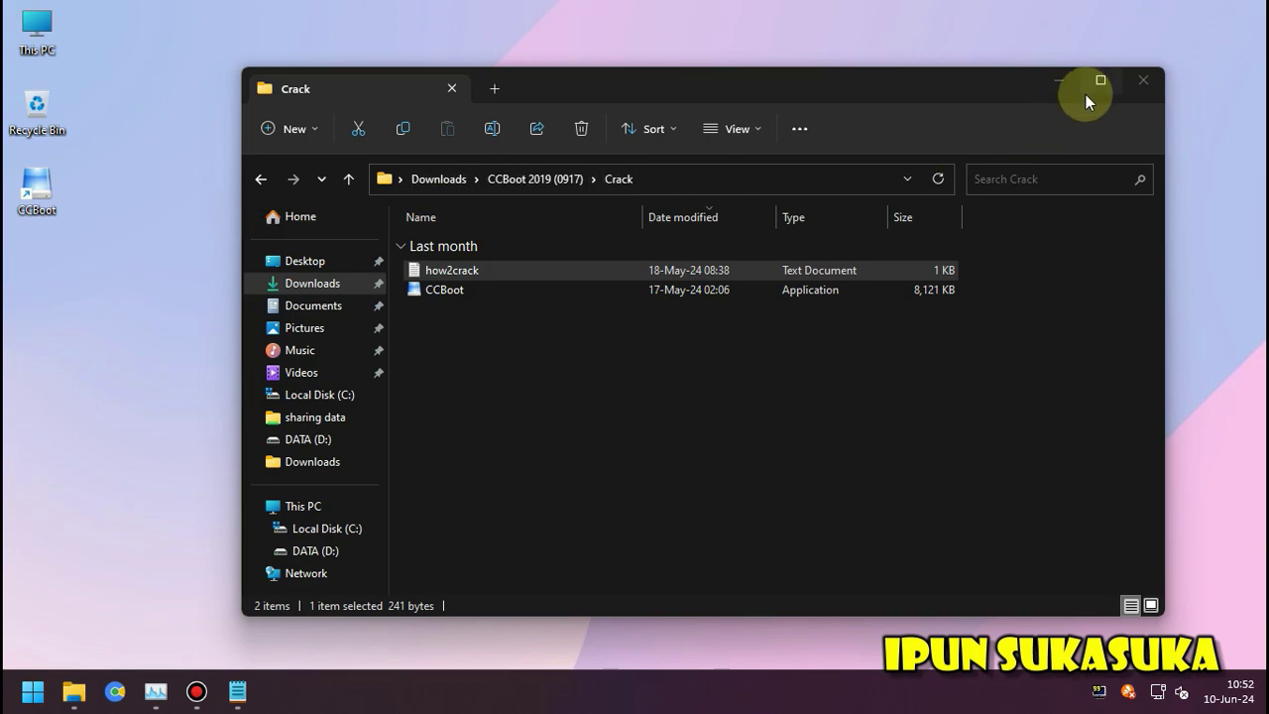
pyautogui.click(1059, 81)
pyautogui.rightClick(475, 307)
pyautogui.click(506, 386)
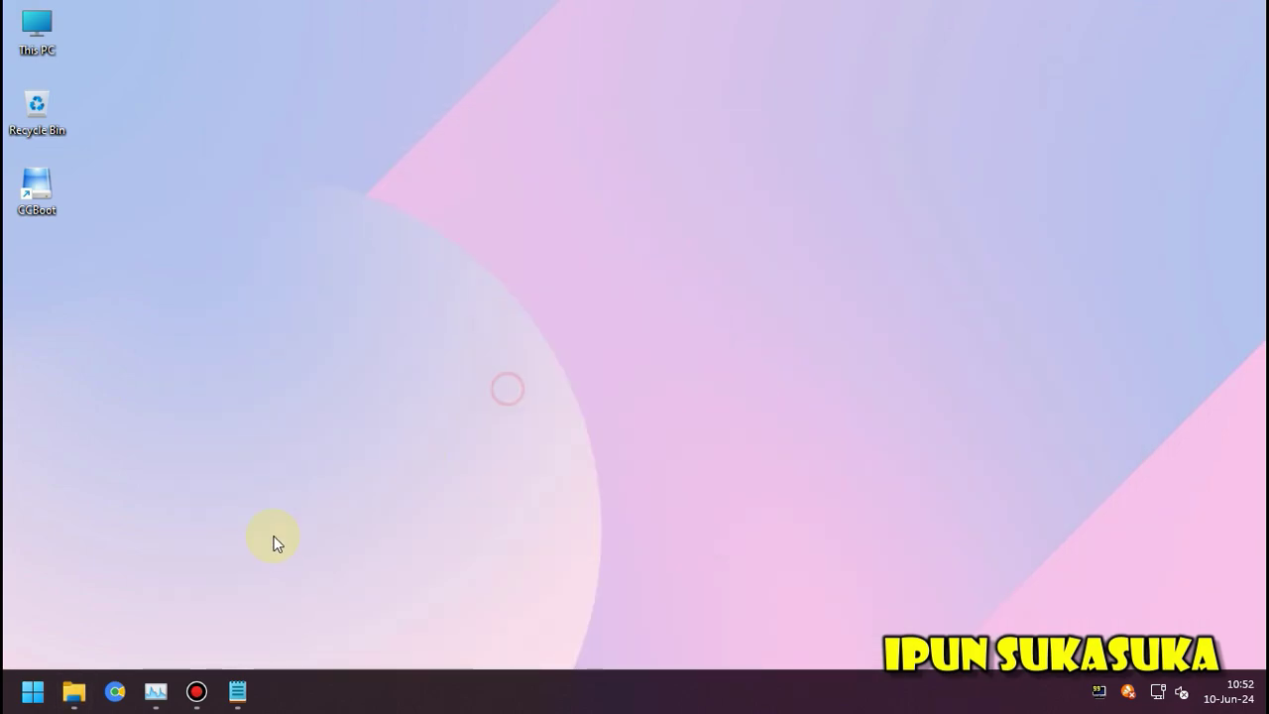
# Run CCBoot as administrator from its desktop shortcut, with Task Manager minimised, and decline the machine reboot
pyautogui.click(74, 692)
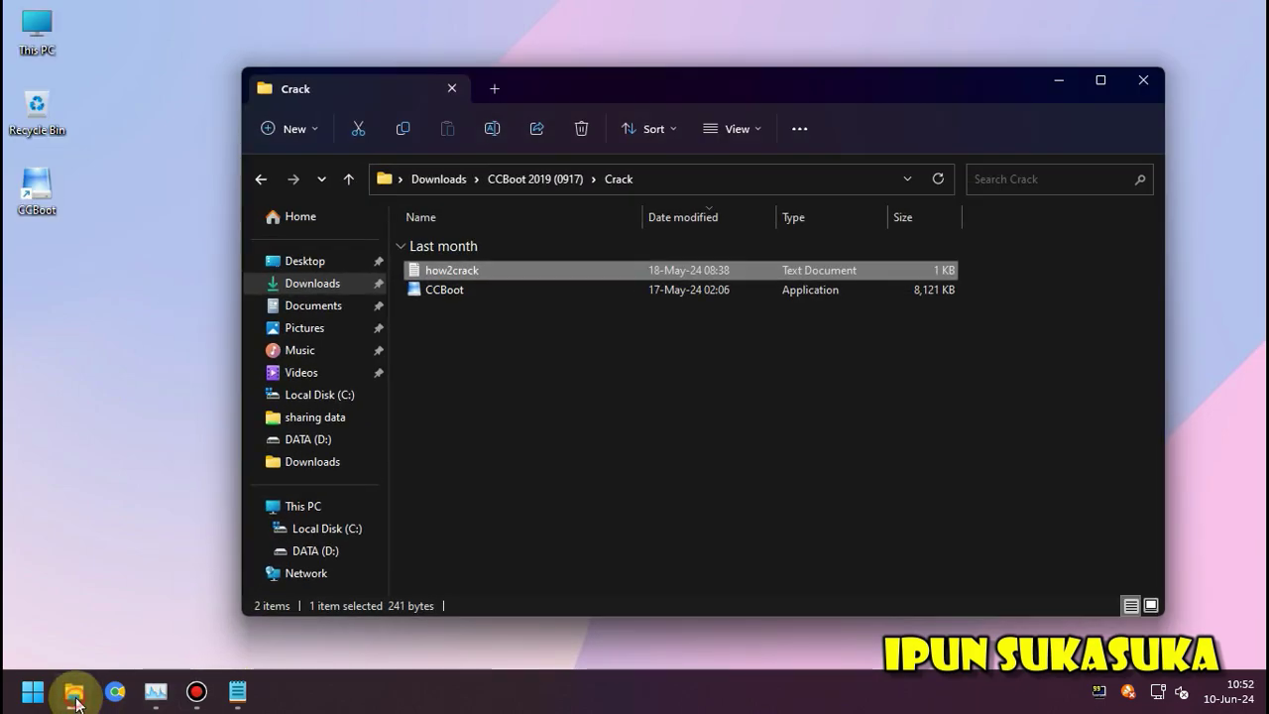
pyautogui.click(74, 692)
pyautogui.click(124, 365)
pyautogui.doubleClick(49, 187)
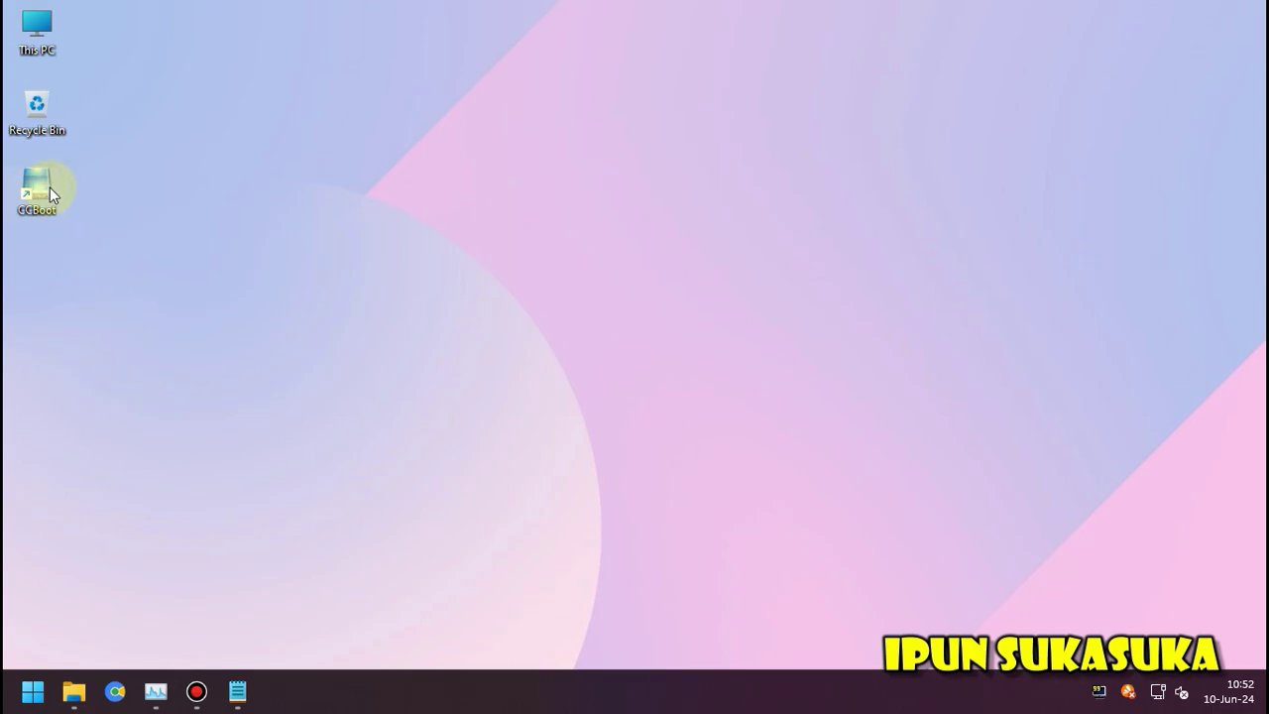
pyautogui.rightClick(50, 195)
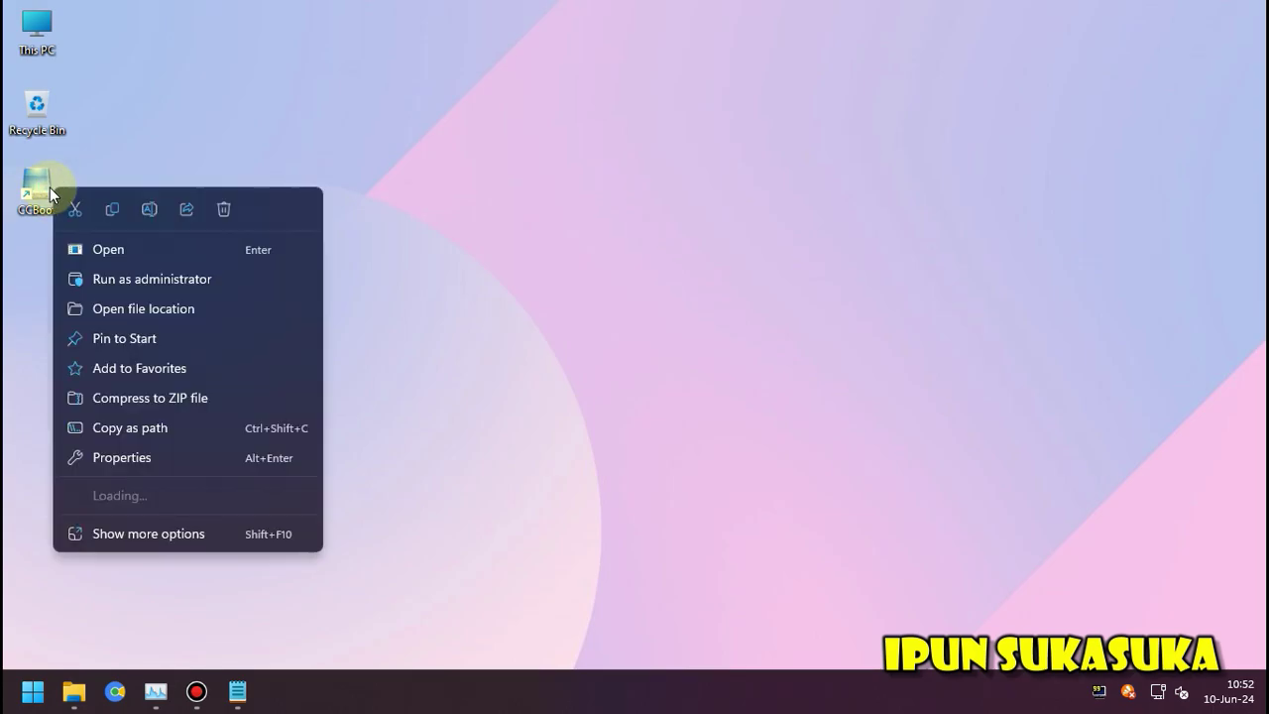
pyautogui.click(98, 277)
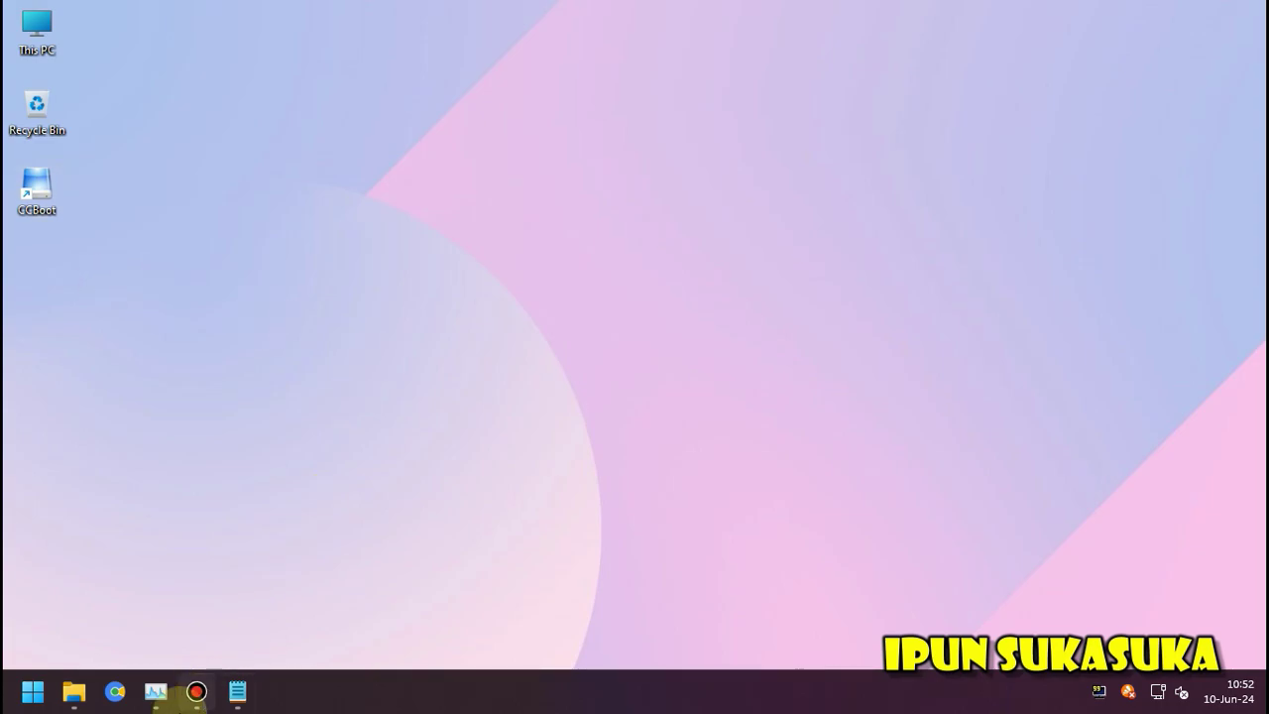
pyautogui.click(159, 691)
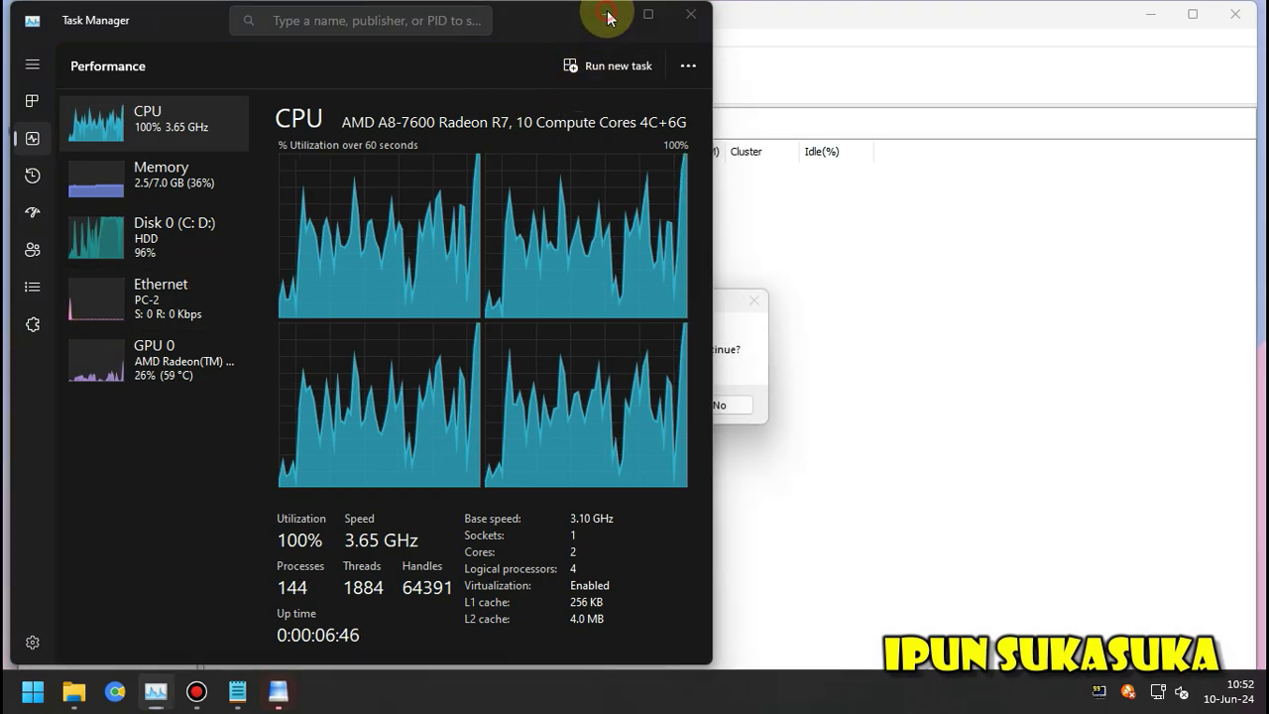
pyautogui.click(606, 15)
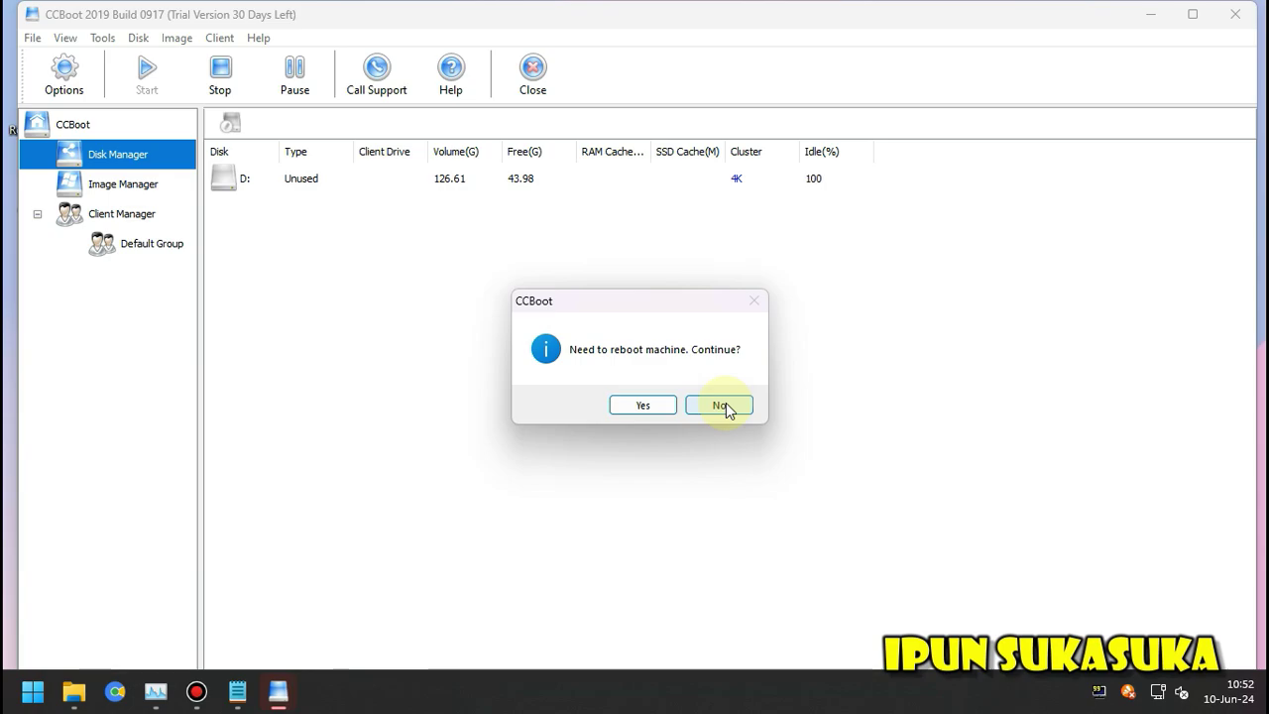
pyautogui.click(724, 404)
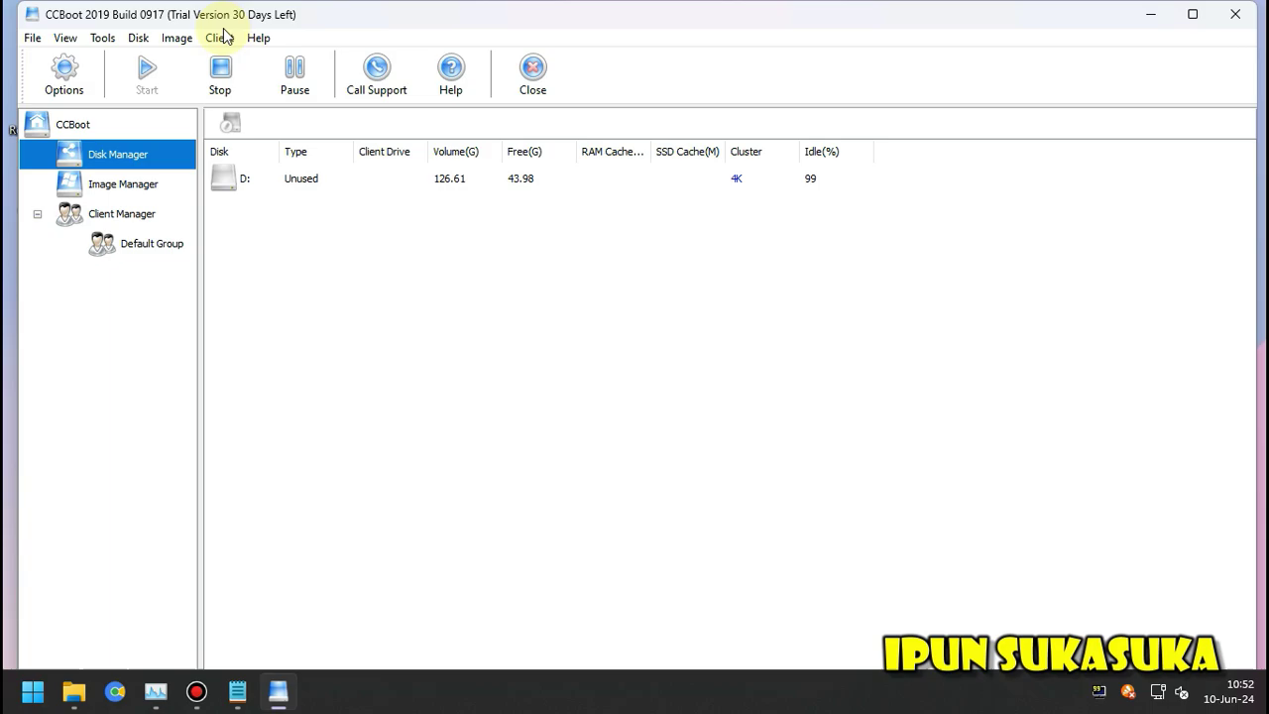
# Paste the copied licence code into CCBoot's registration dialog and remove the blank space before it
pyautogui.click(252, 38)
pyautogui.click(288, 57)
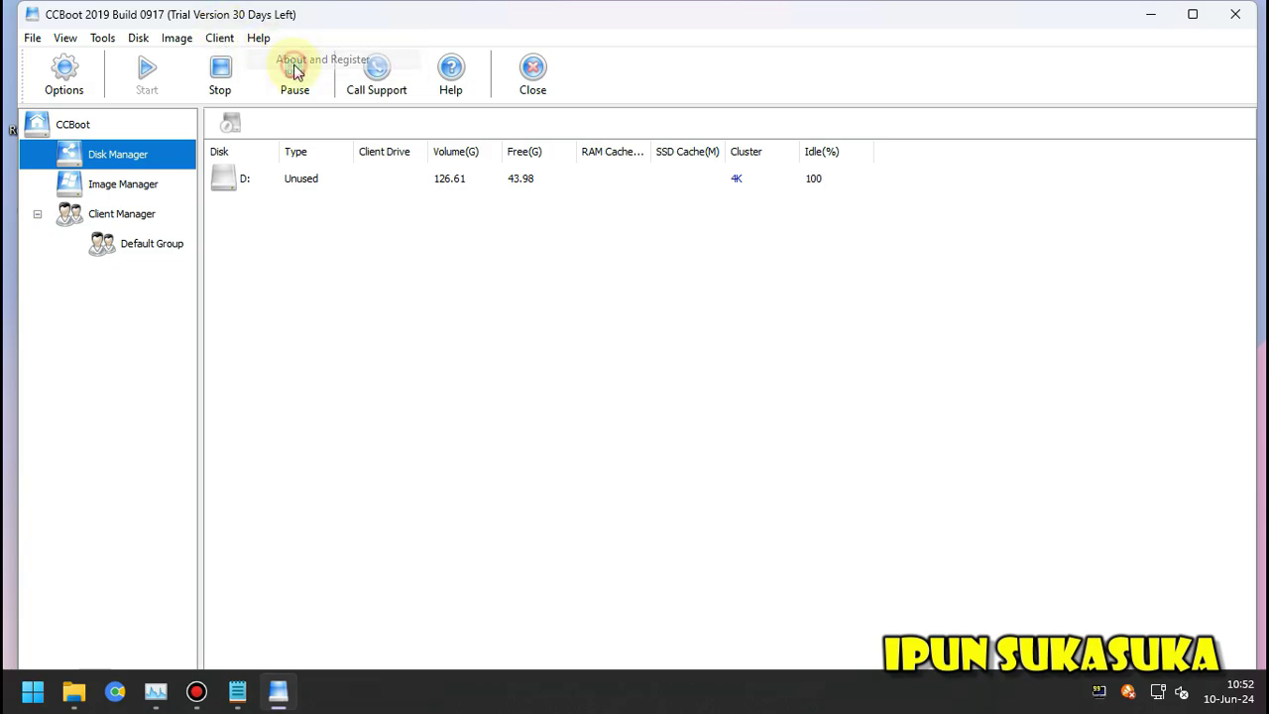
pyautogui.click(642, 381)
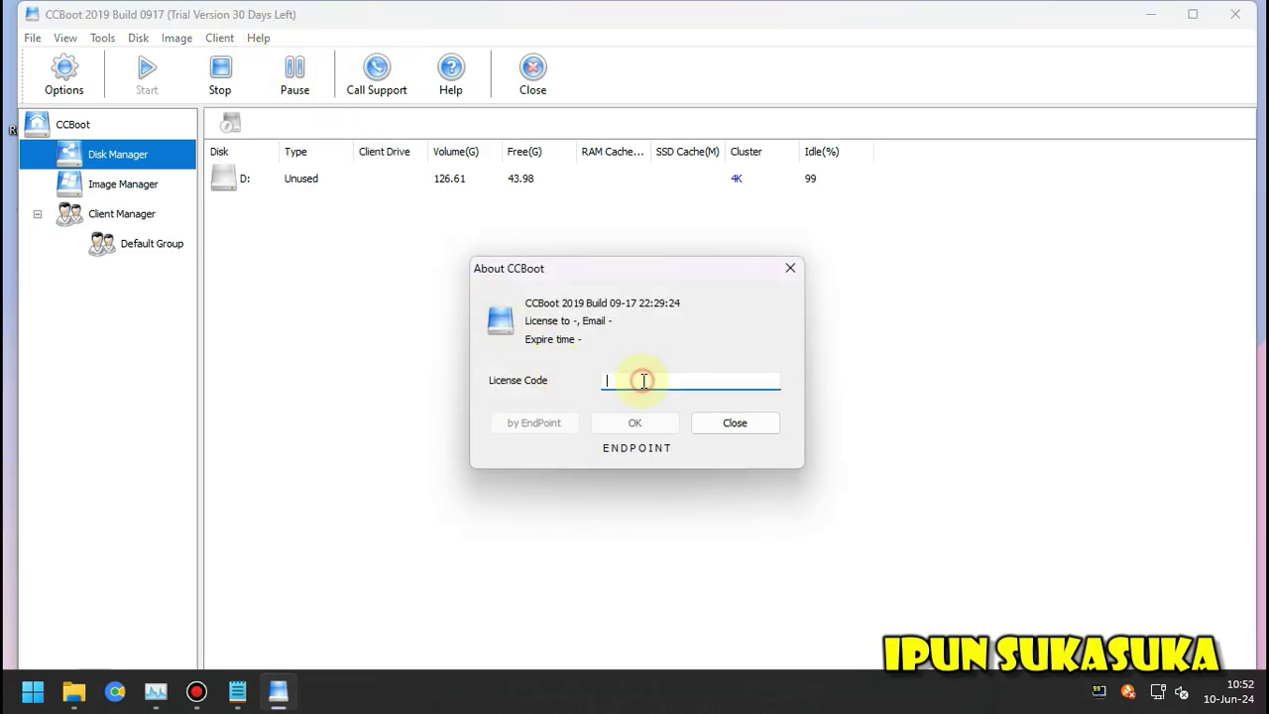
pyautogui.hotkey('ctrl', 'v')
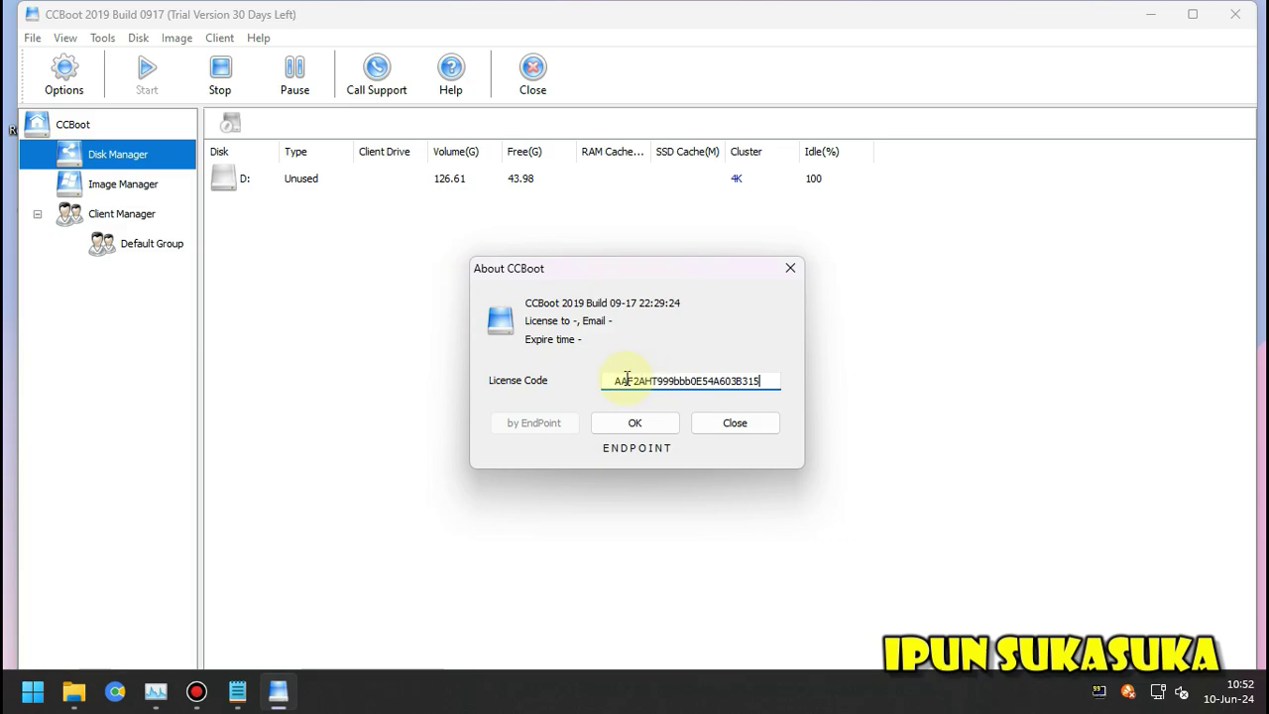
pyautogui.press('Delete')
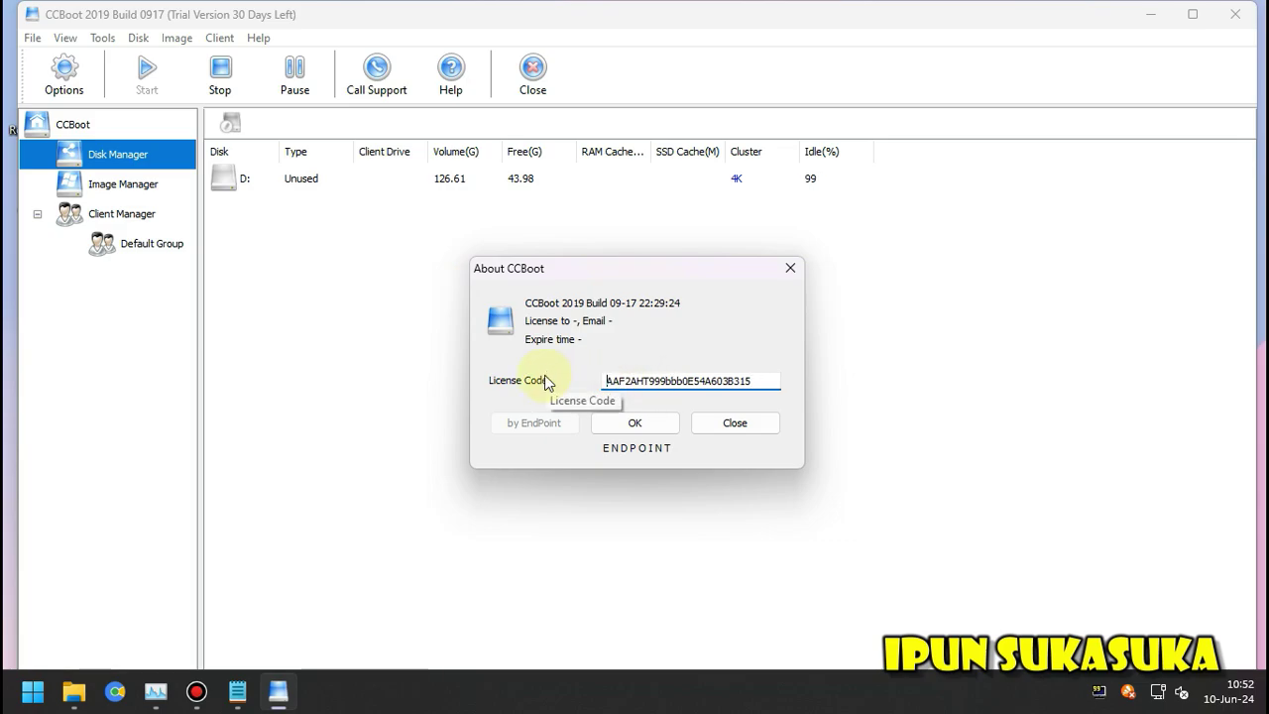
# Submit the CCBoot registration, dismissing the connection warning and submitting the same licence code again
pyautogui.click(635, 421)
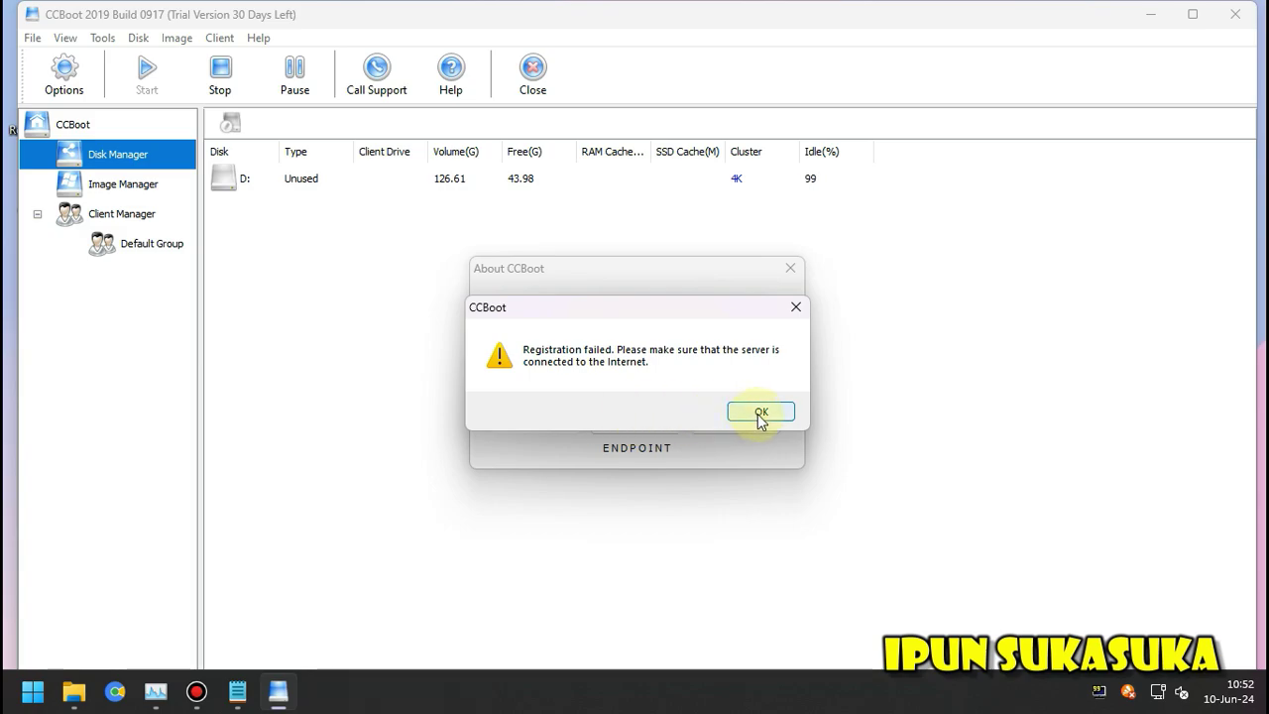
pyautogui.click(758, 413)
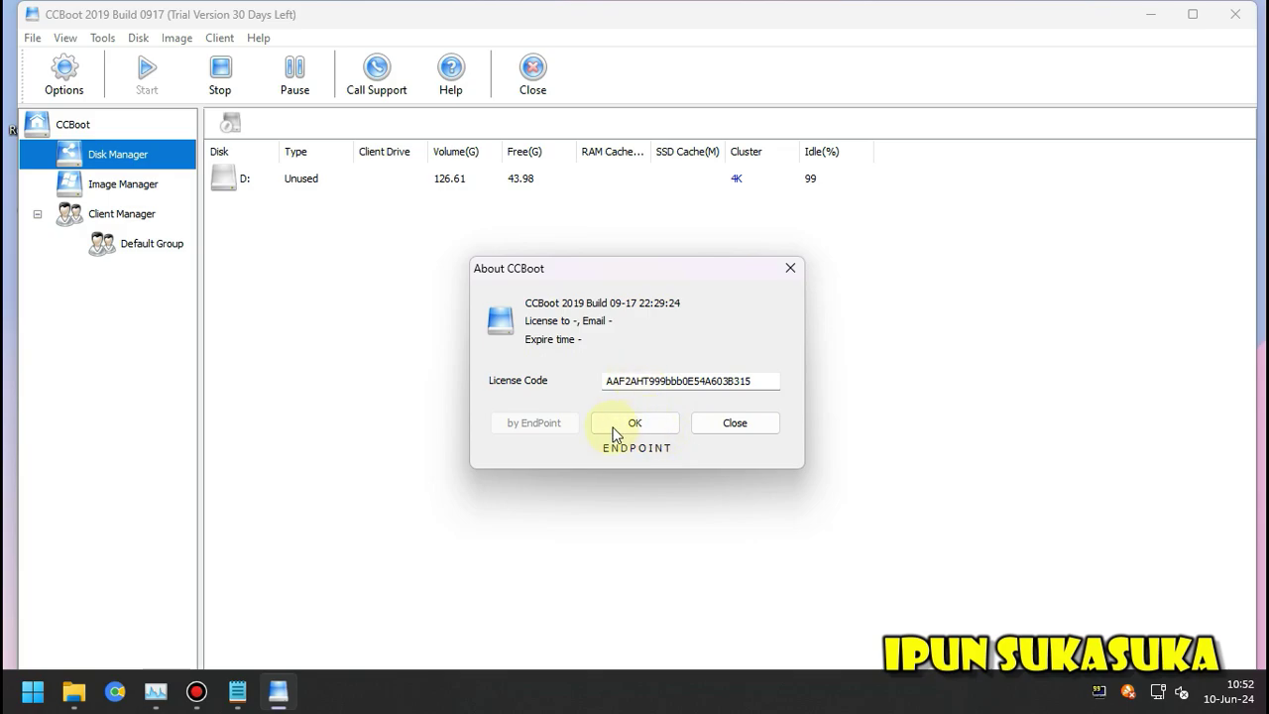
pyautogui.click(666, 424)
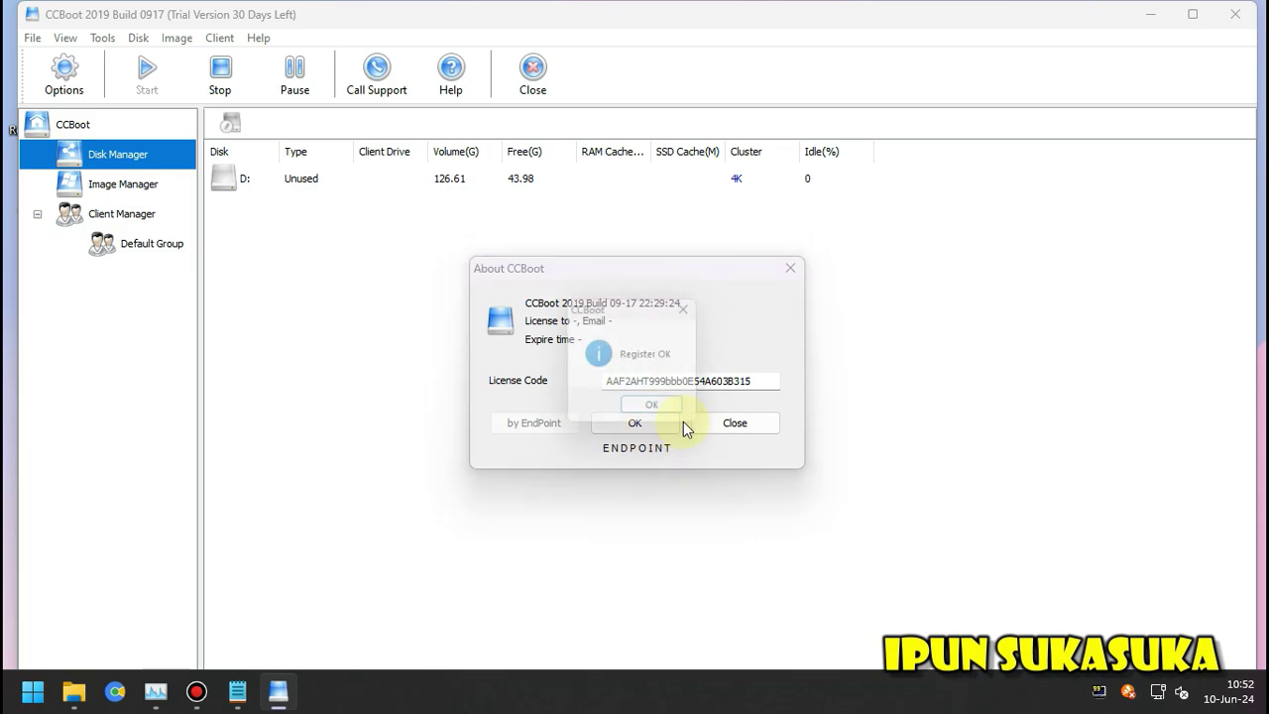
pyautogui.click(659, 411)
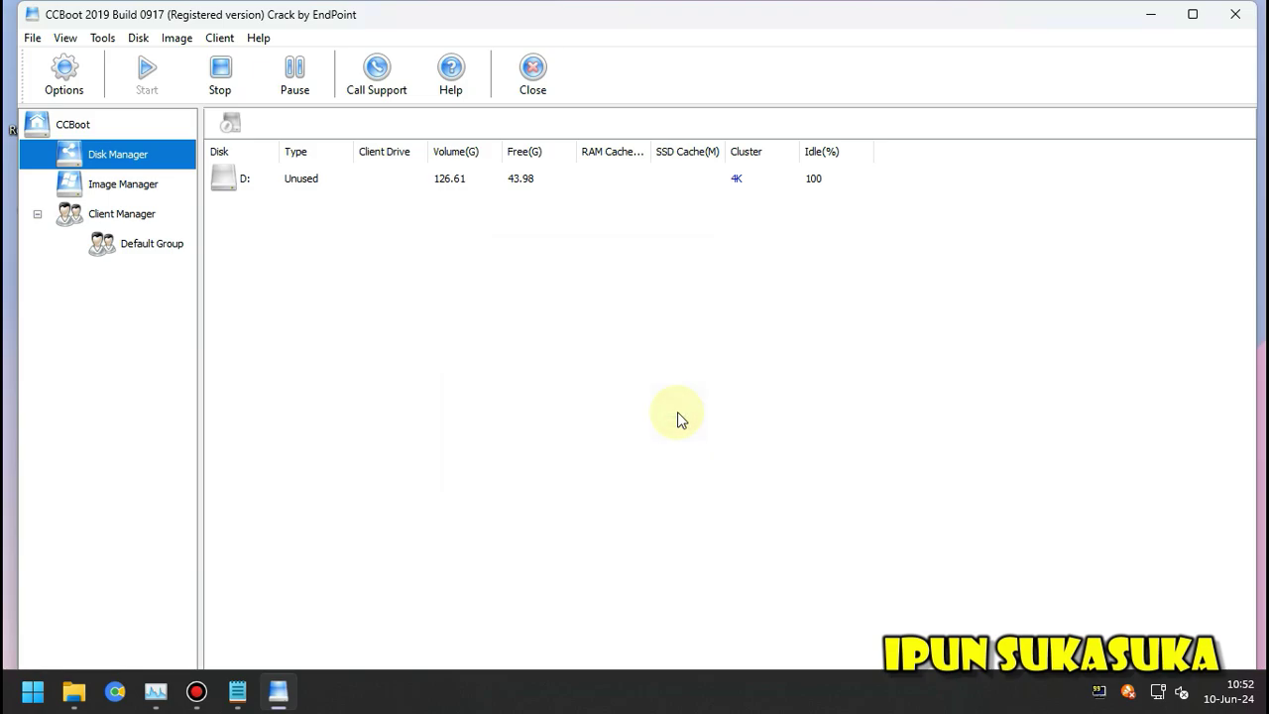
# Check the licence details in CCBoot's About and Register dialog, and close the program
pyautogui.click(258, 38)
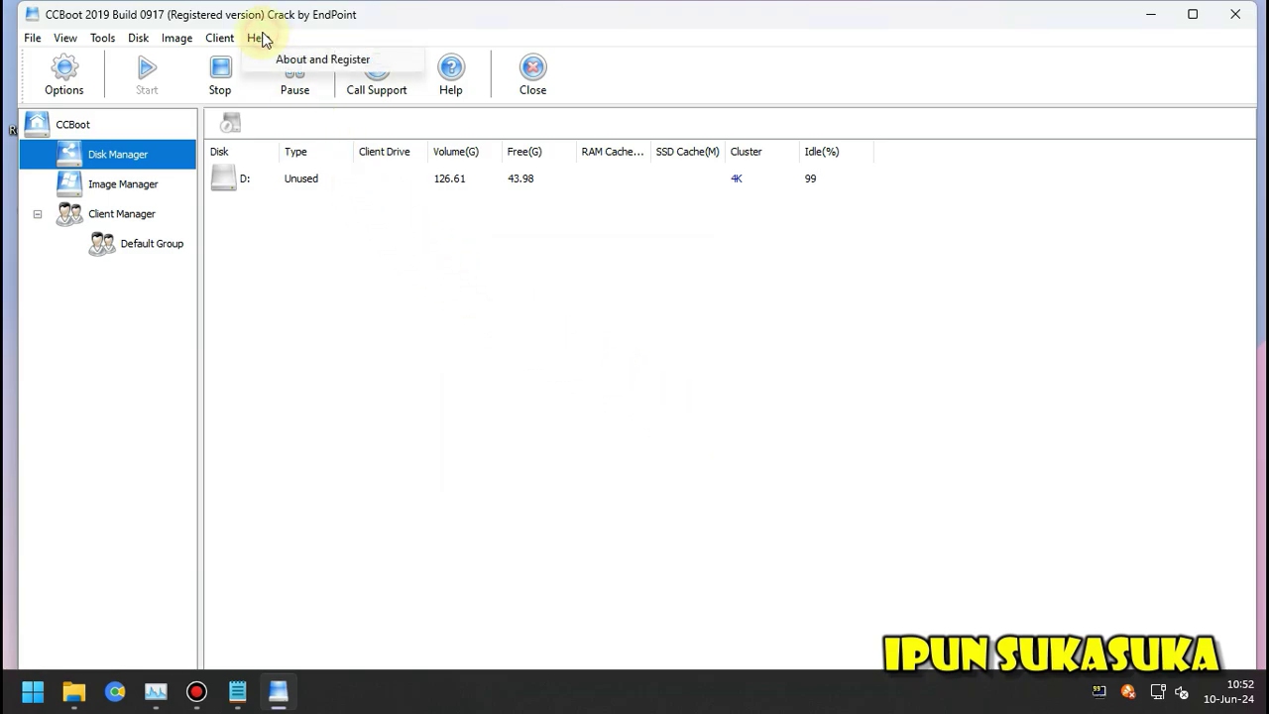
pyautogui.click(286, 57)
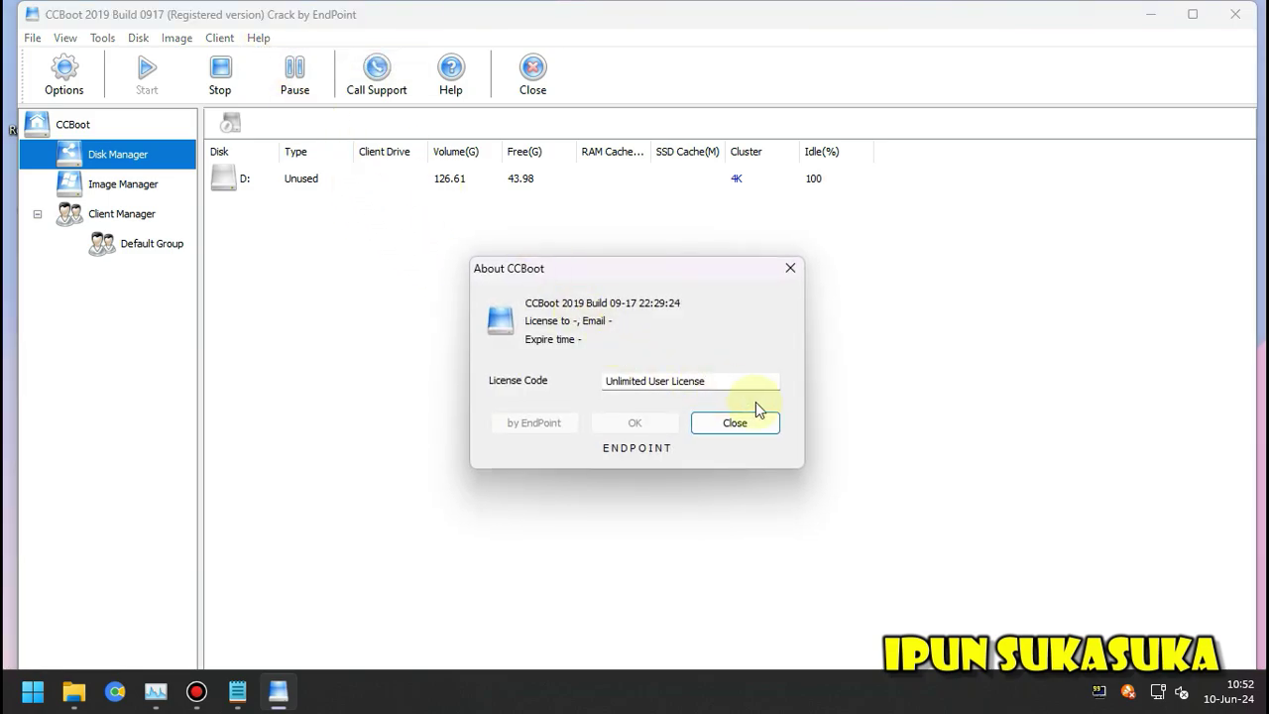
pyautogui.click(734, 422)
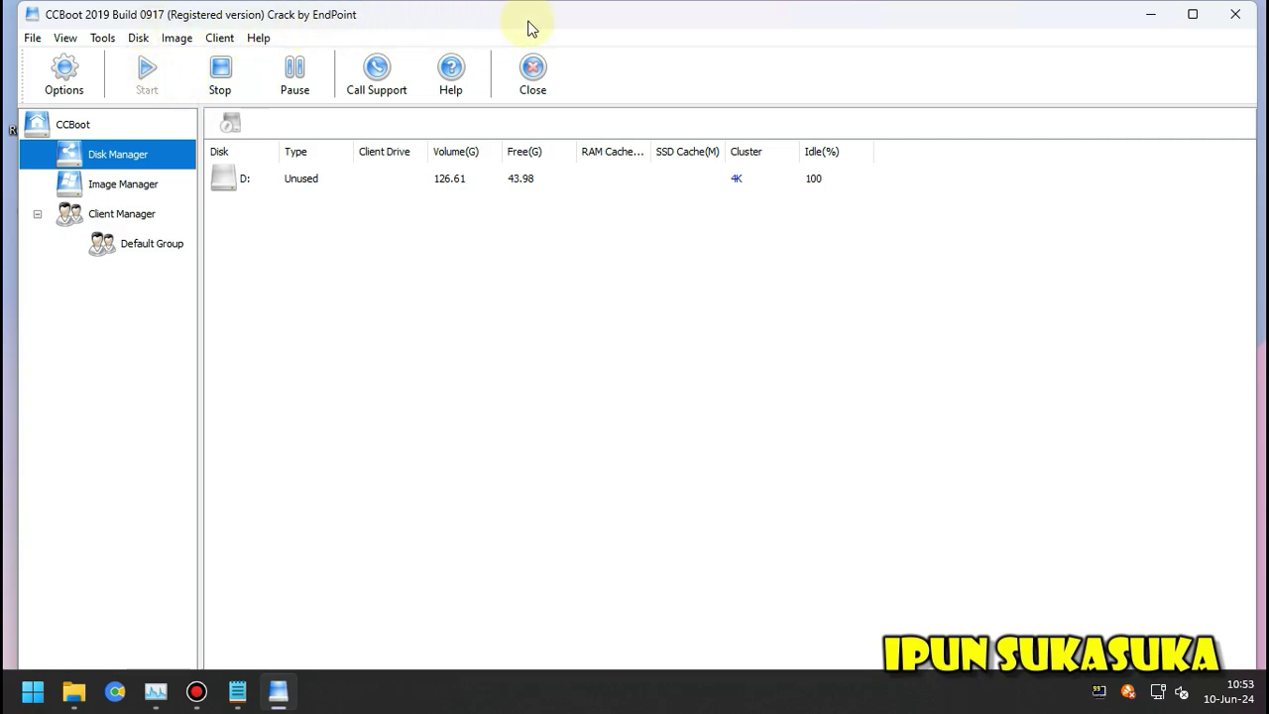
pyautogui.click(1229, 16)
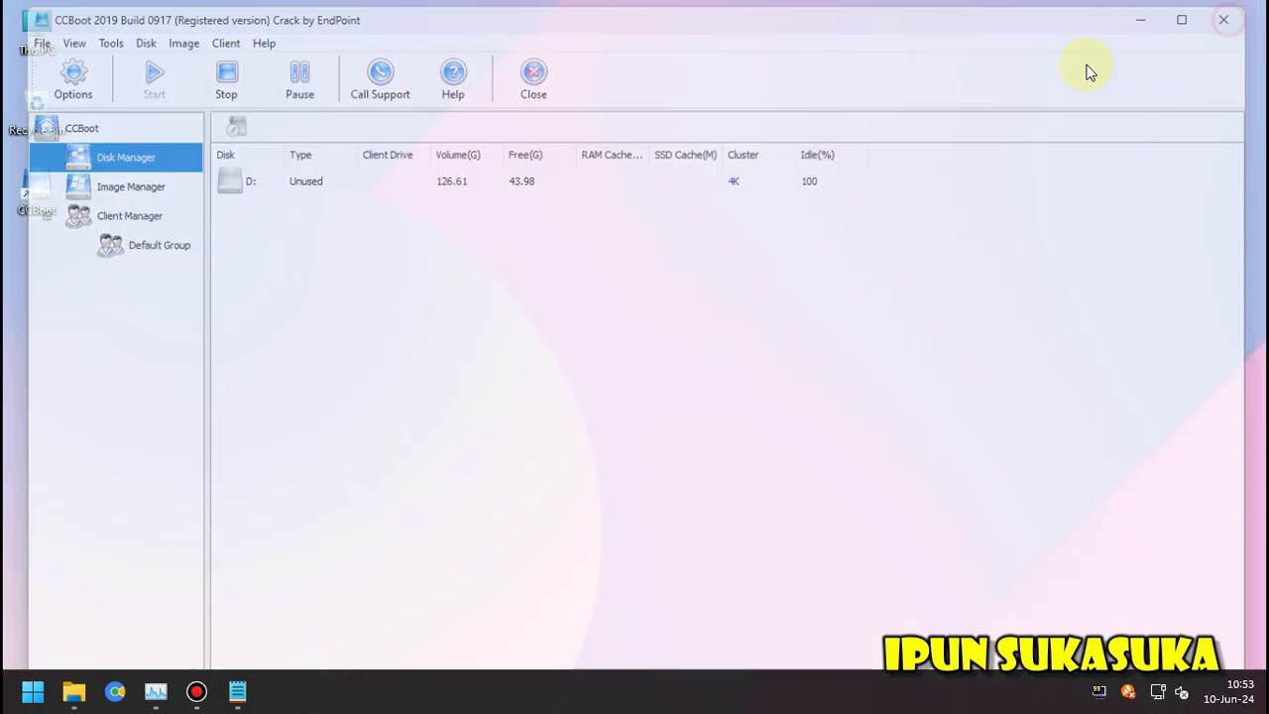
pyautogui.rightClick(604, 116)
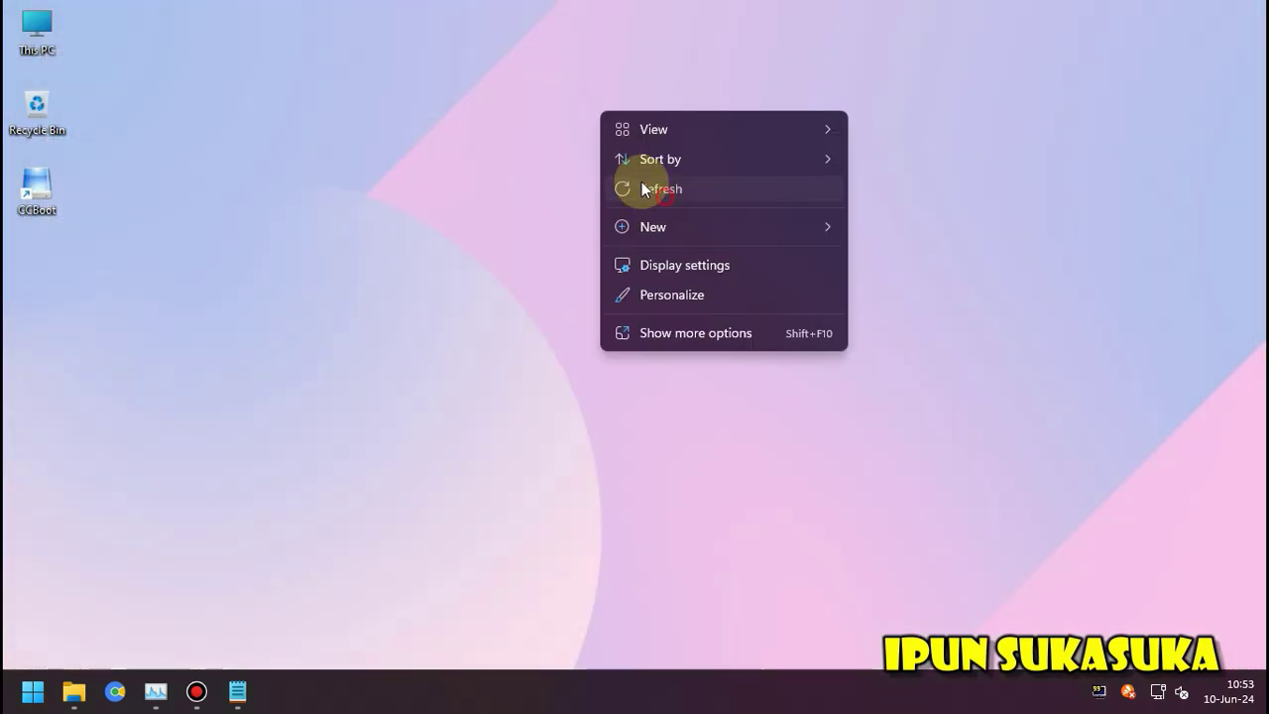
pyautogui.click(658, 198)
pyautogui.rightClick(299, 163)
pyautogui.click(347, 238)
pyautogui.rightClick(311, 132)
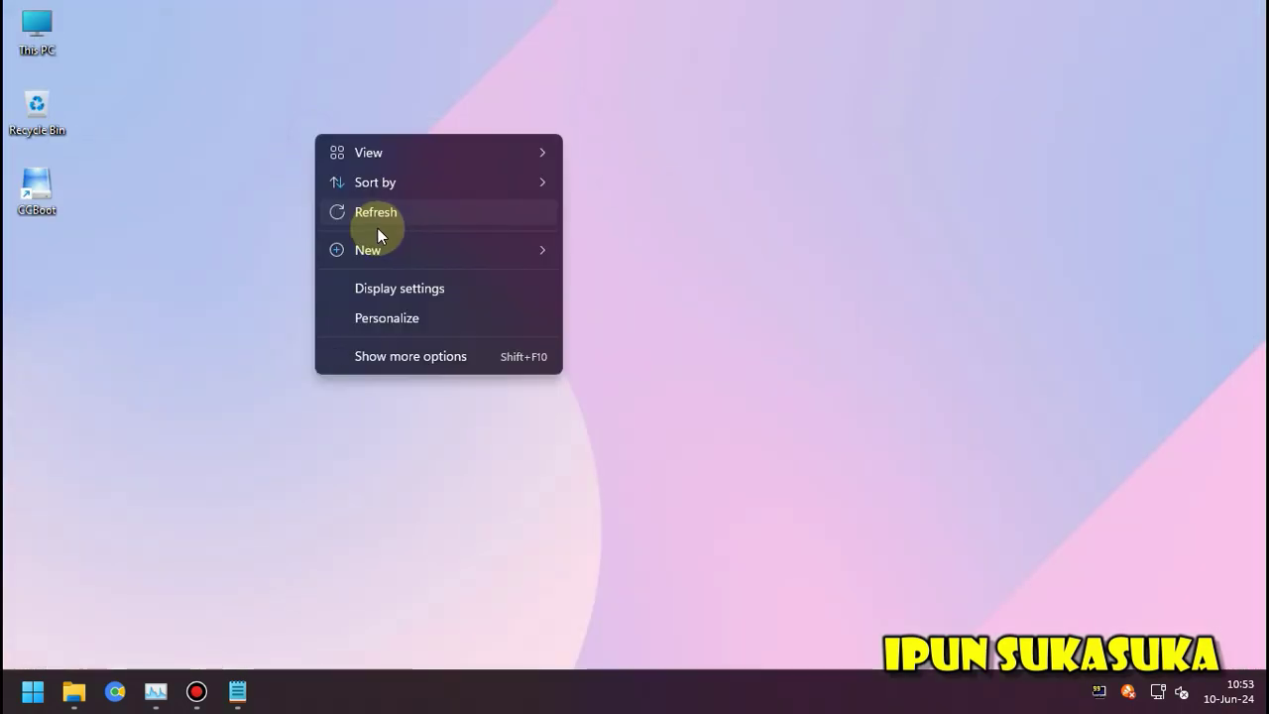
pyautogui.click(380, 208)
pyautogui.rightClick(314, 129)
pyautogui.click(386, 210)
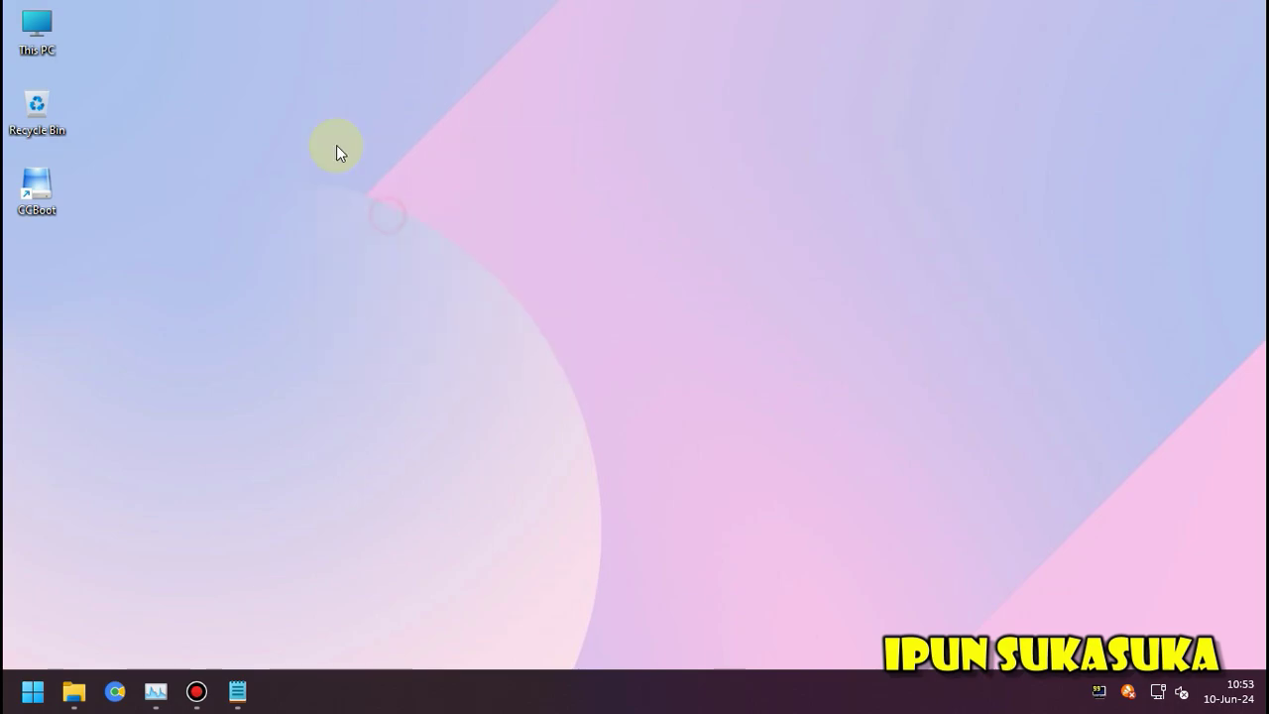
pyautogui.rightClick(336, 146)
pyautogui.click(378, 228)
pyautogui.rightClick(317, 115)
pyautogui.click(369, 200)
# Relaunch CCBoot from its desktop shortcut and recheck the licence details in the About CCBoot dialog
pyautogui.doubleClick(47, 203)
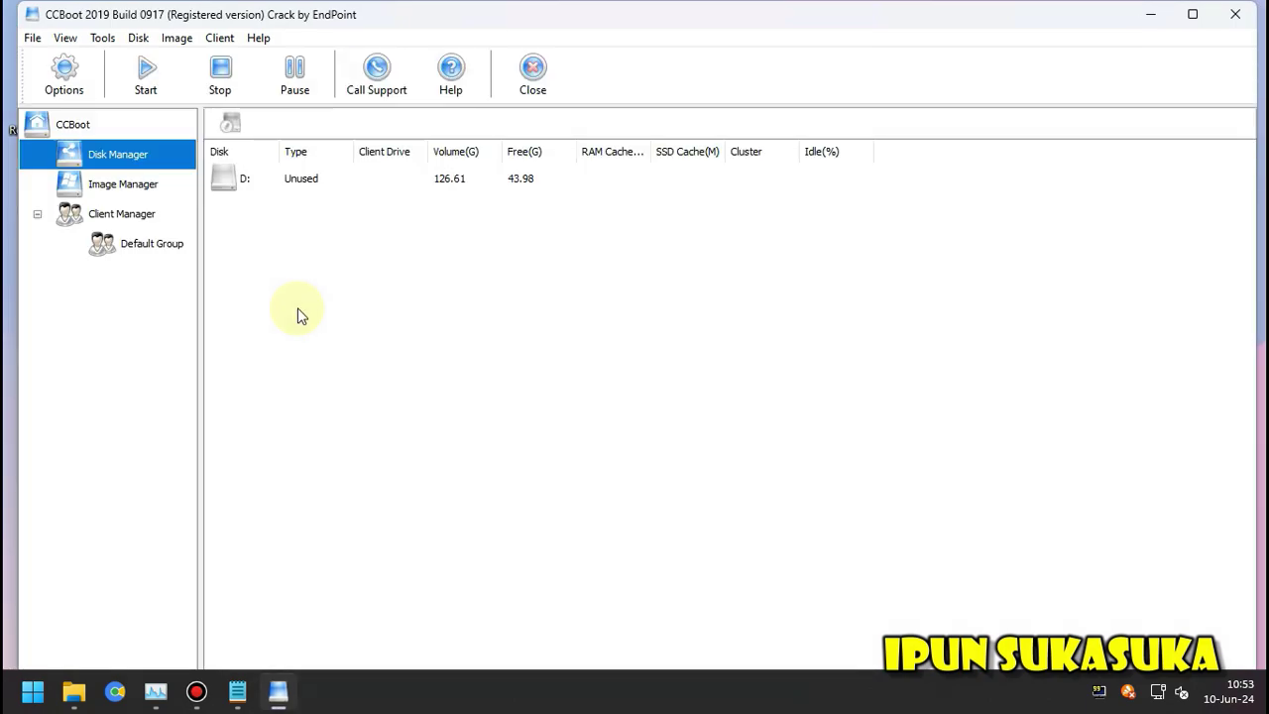
pyautogui.click(219, 38)
pyautogui.click(277, 67)
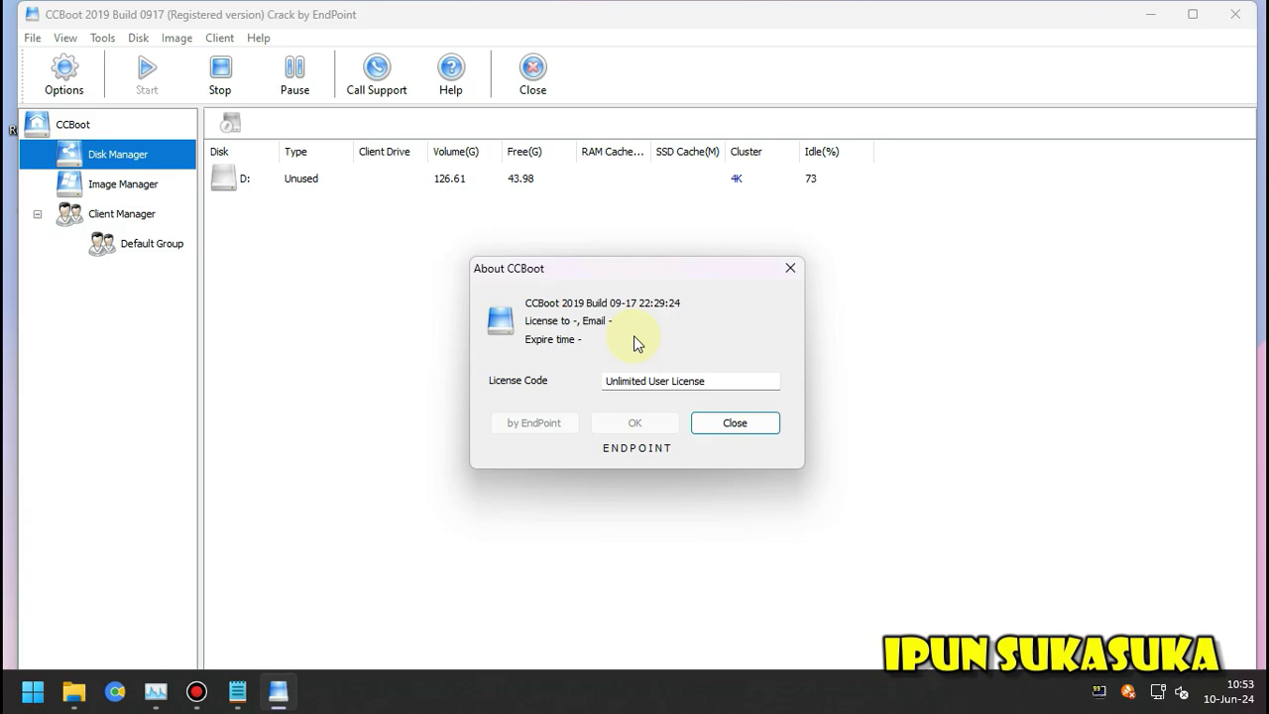
pyautogui.click(753, 425)
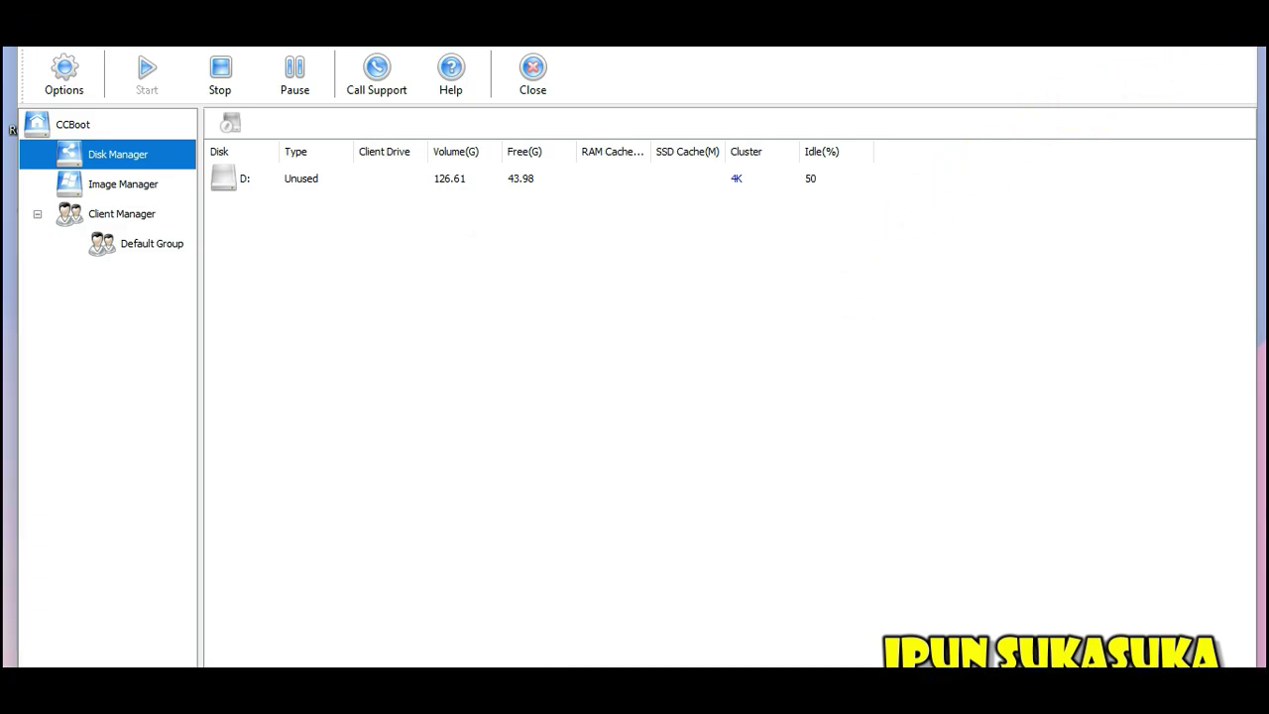